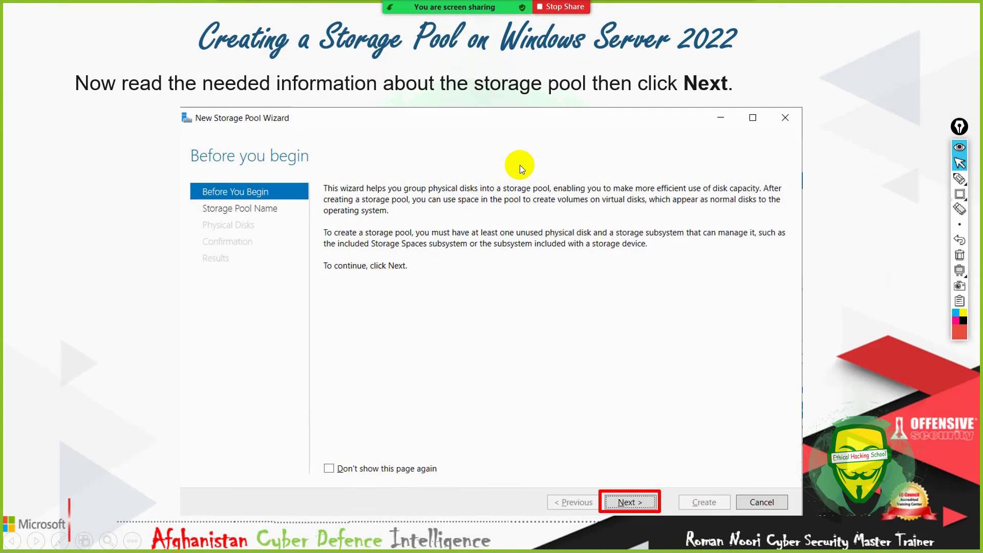
key(XF86MonBrightnessDown)
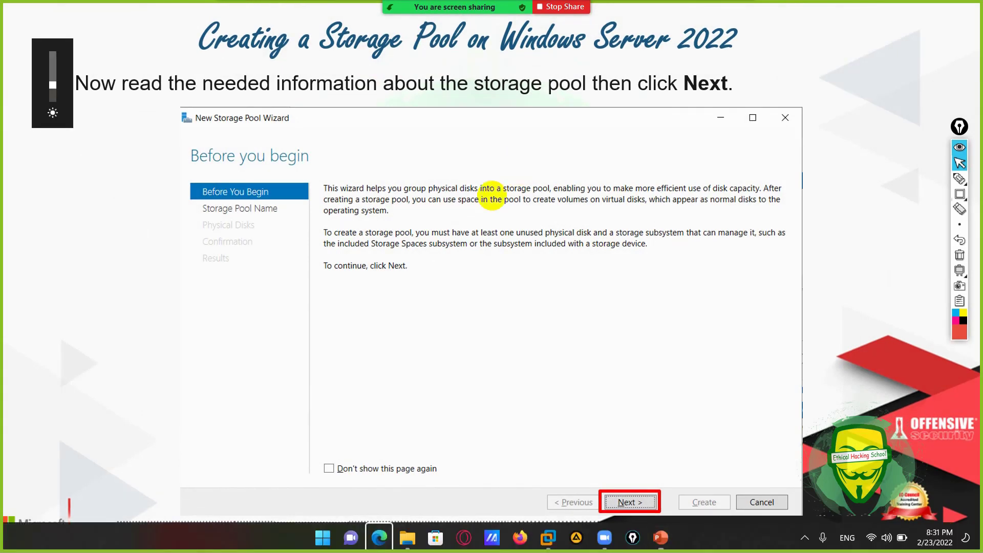
Switch to VMware Workstation and add a new 1000 GB NVMe virtual hard disk, split into multiple files, to the Win SRV 2022 machine.
click(577, 546)
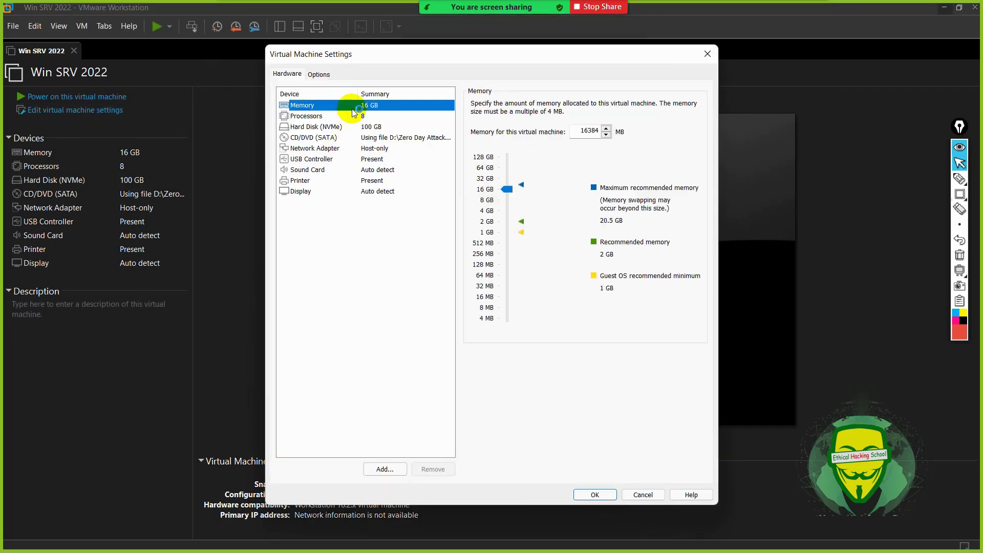
click(313, 126)
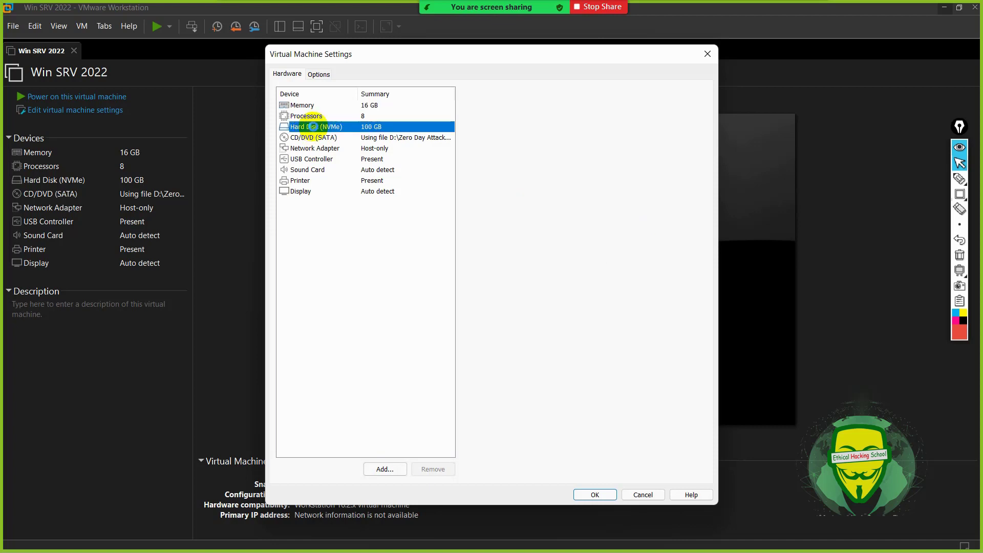
click(385, 469)
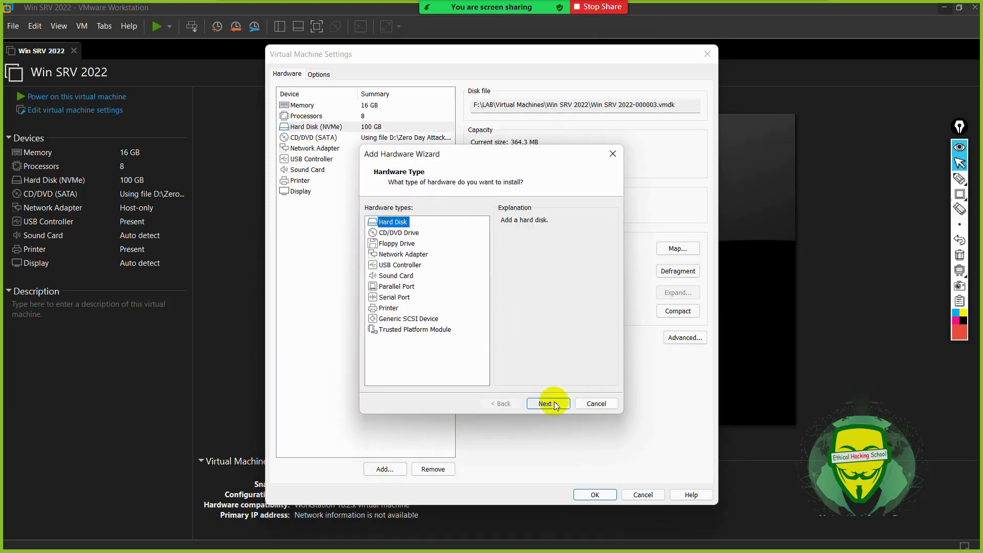
click(546, 404)
click(555, 404)
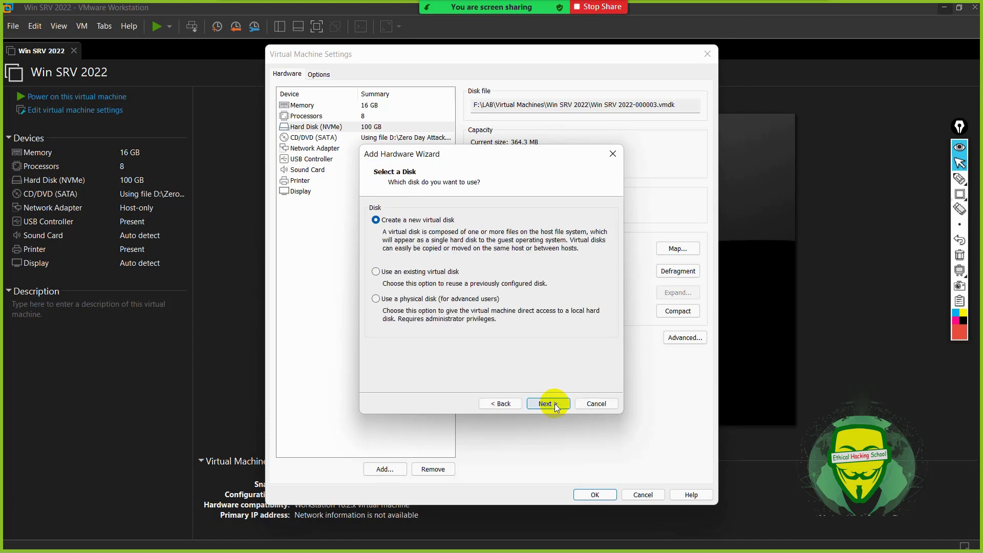
click(555, 404)
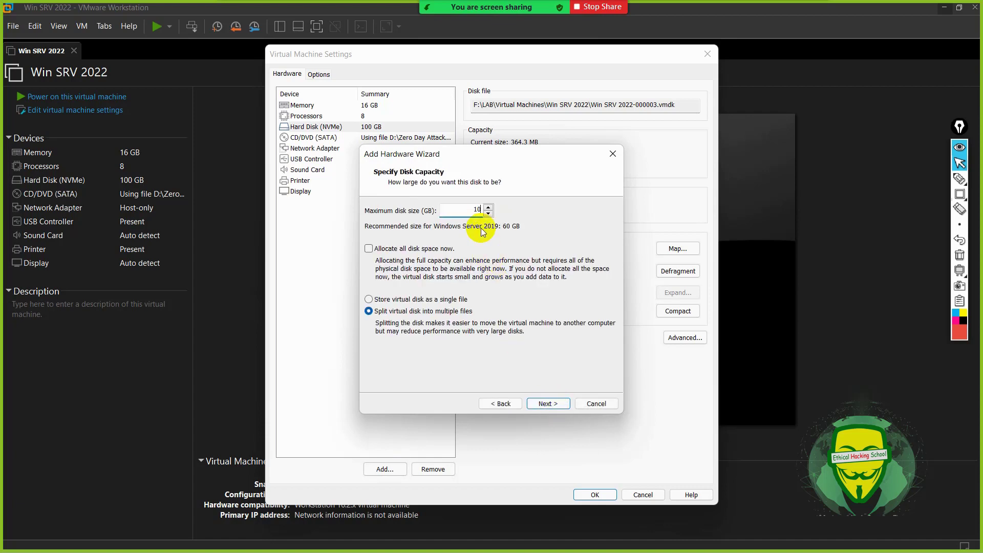
double_click(474, 209)
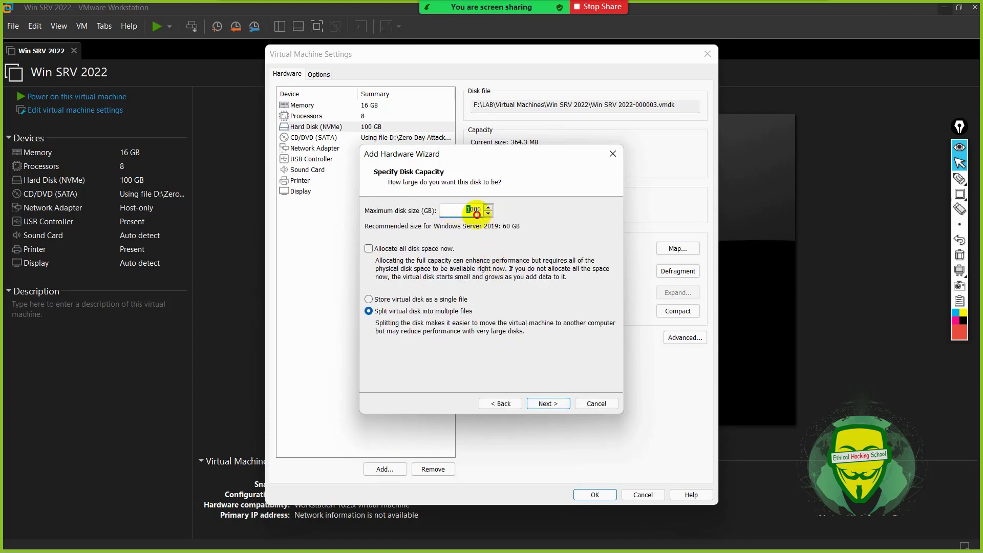
click(546, 404)
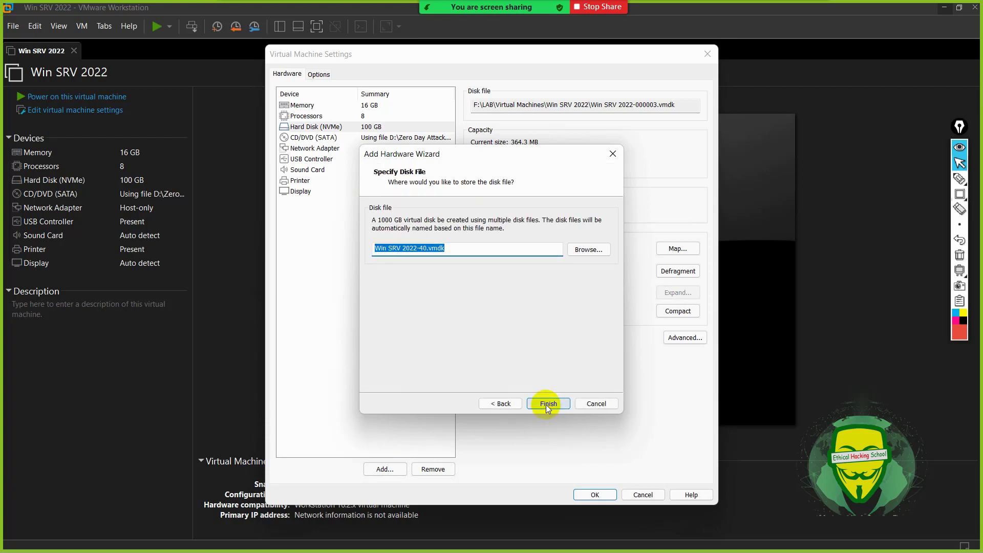
click(545, 404)
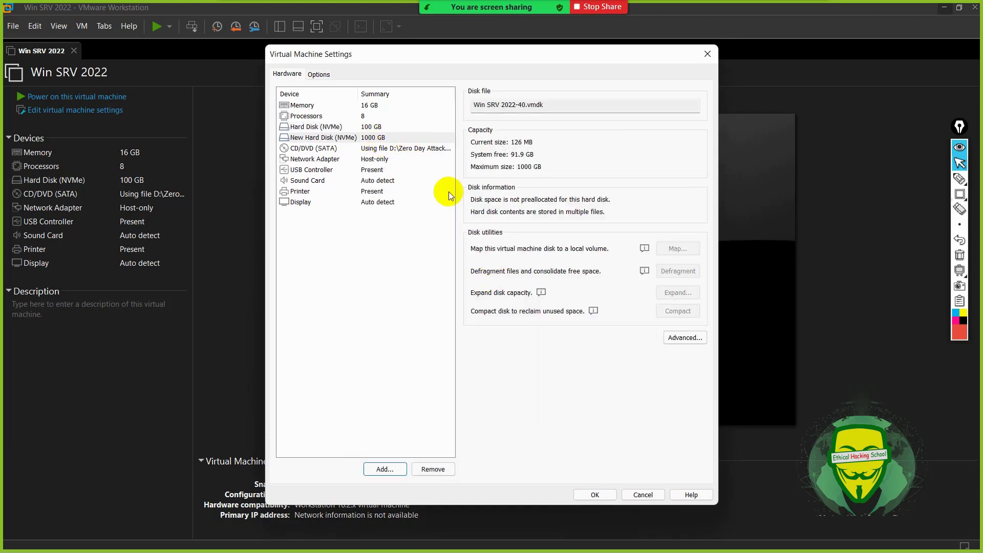
Add a second new NVMe virtual hard disk of 1000 GB, stored as Win SRV 2022-41.vmdk.
click(381, 469)
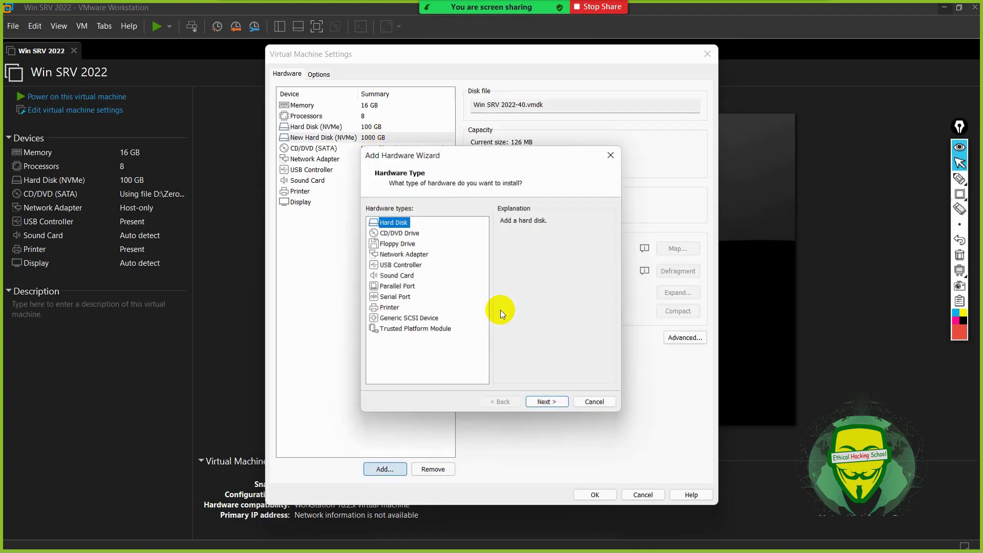
click(545, 403)
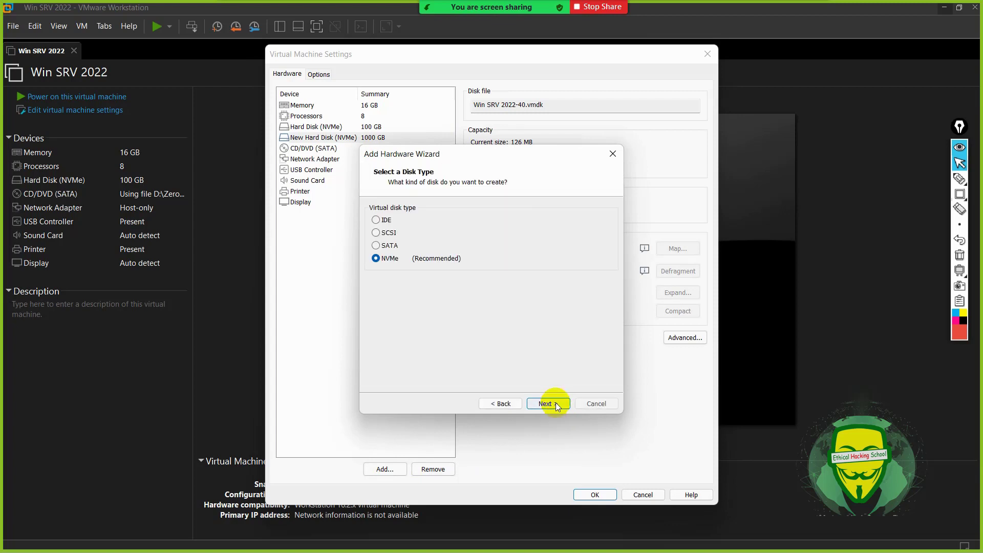
click(546, 403)
click(546, 404)
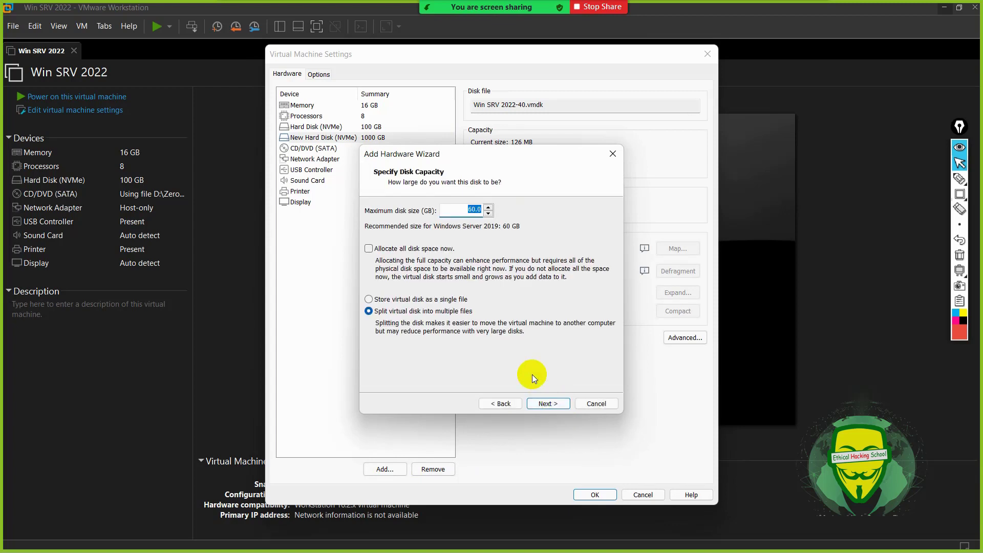
click(537, 405)
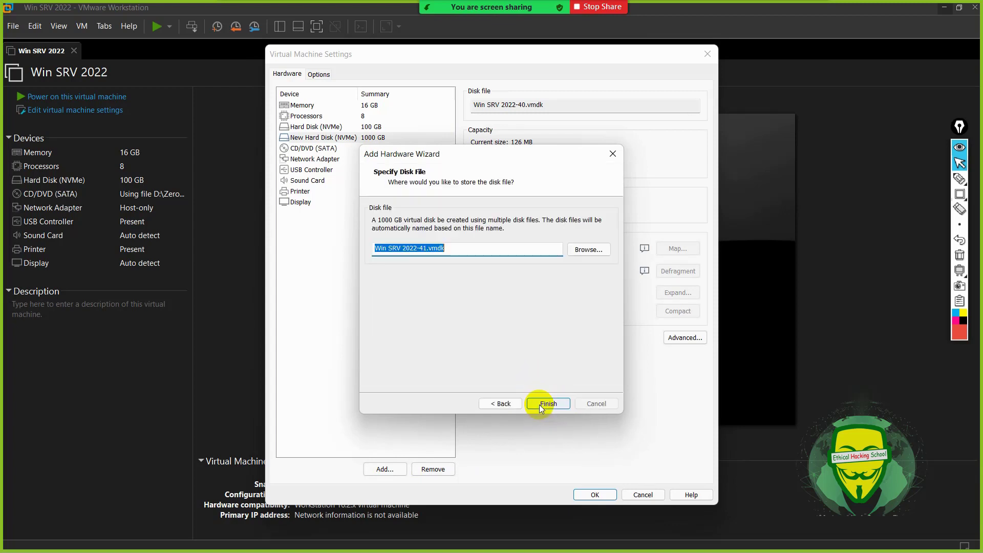
click(540, 405)
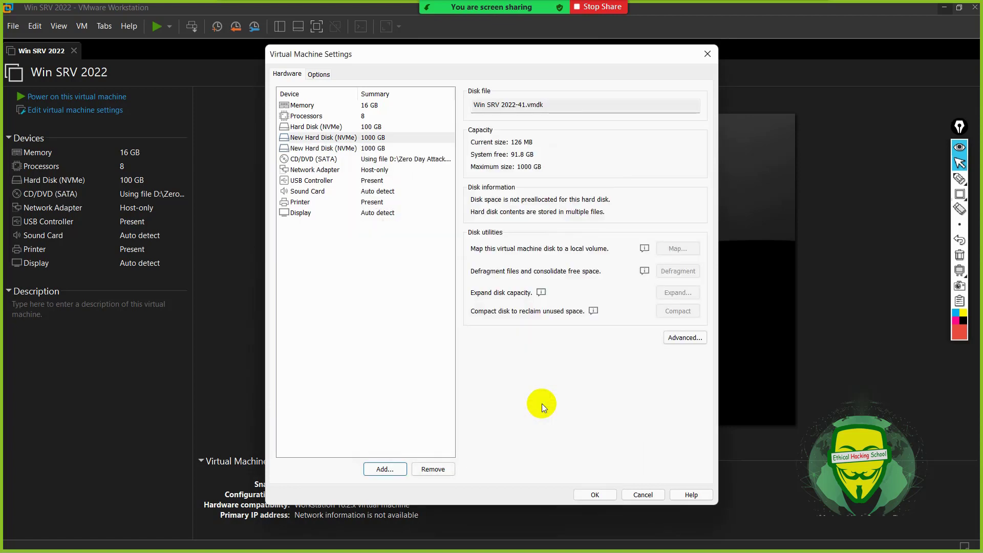
Add a third new 1000 GB NVMe virtual hard disk, stored as Win SRV 2022-42.vmdk, and save the virtual machine settings.
click(385, 468)
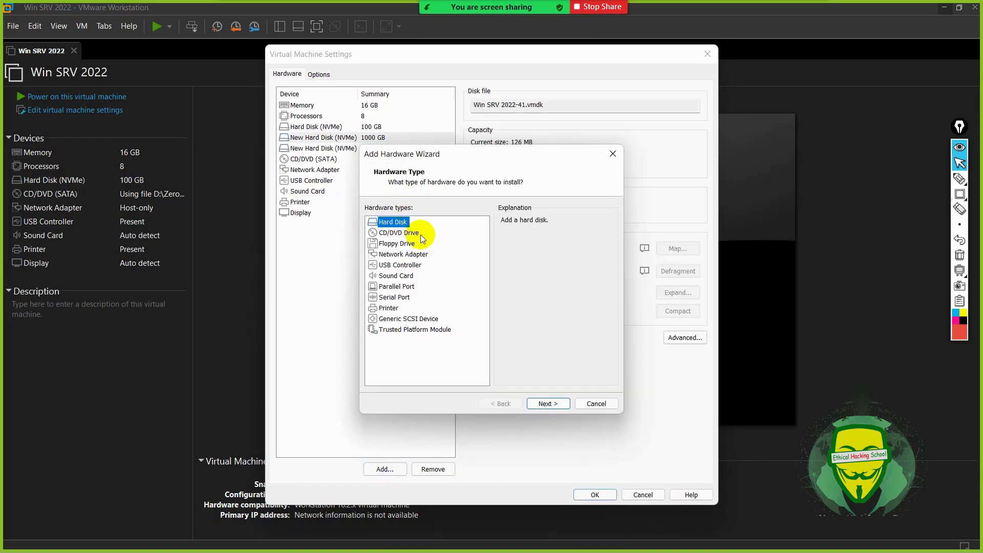
click(543, 405)
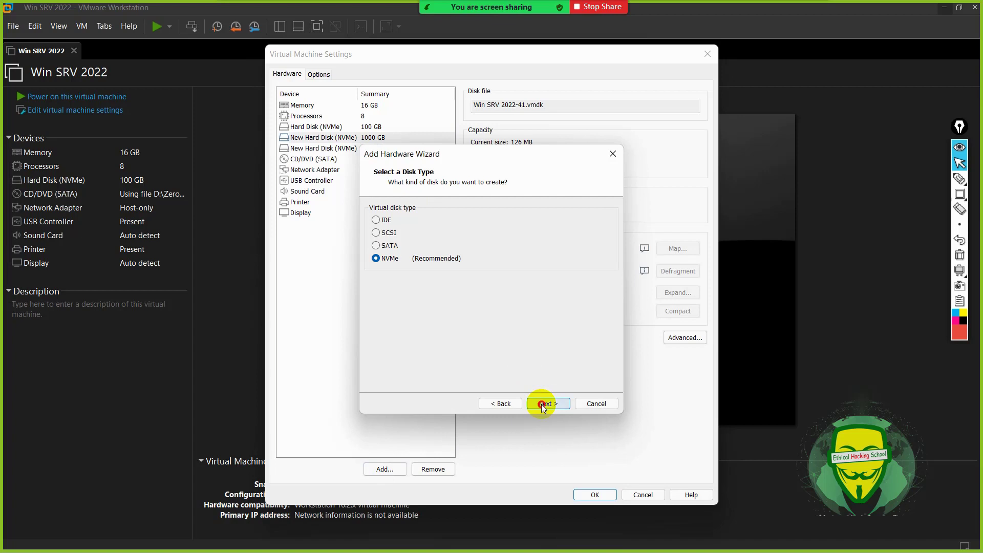
click(544, 405)
click(544, 405)
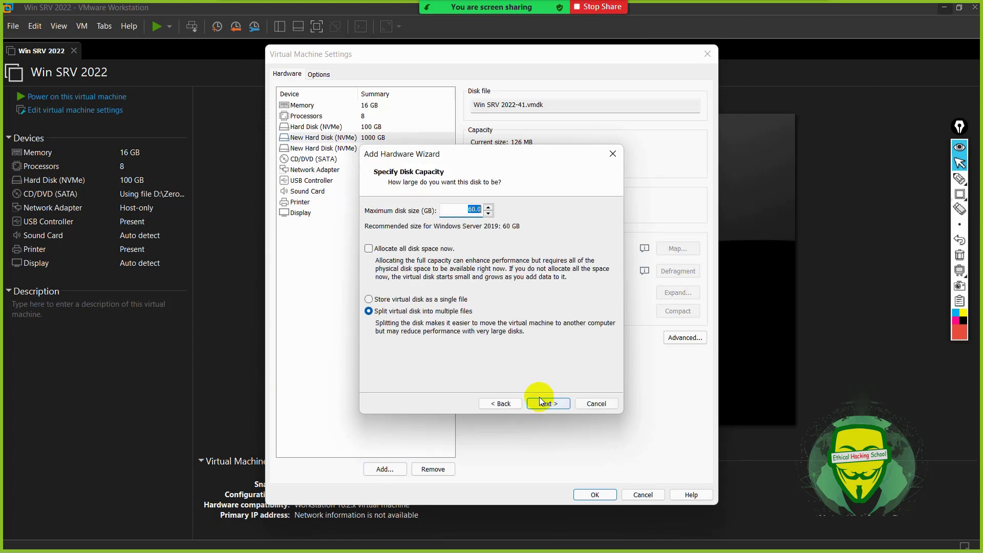
click(545, 404)
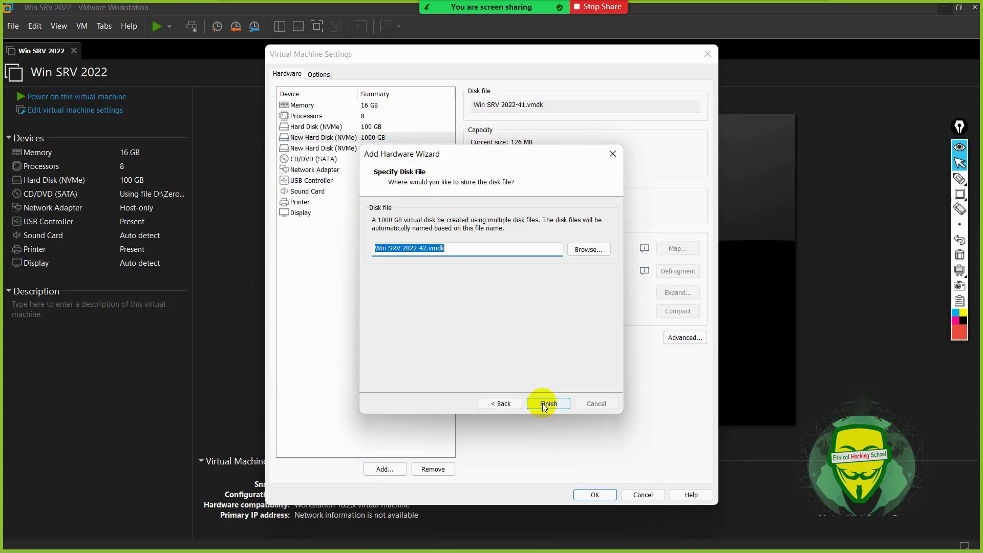
click(544, 404)
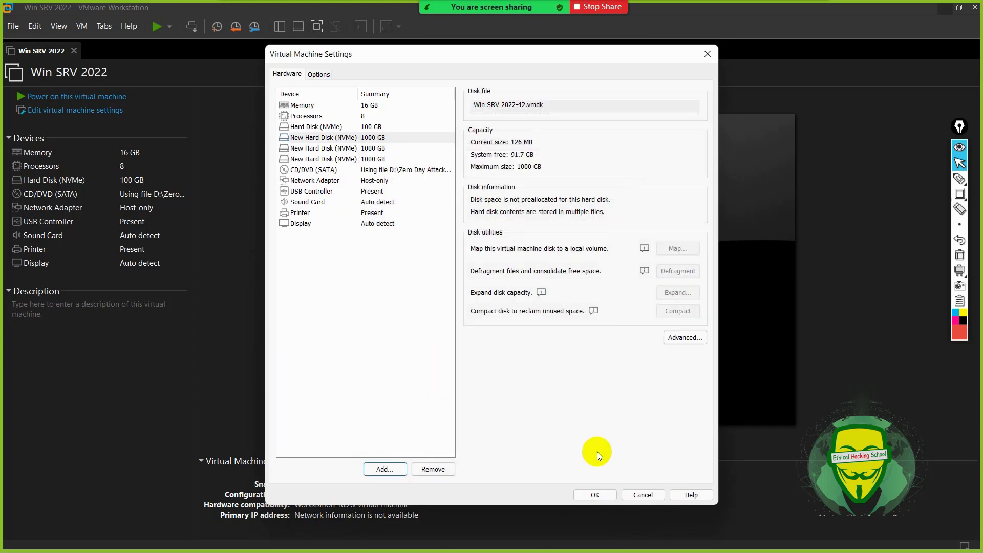
click(597, 495)
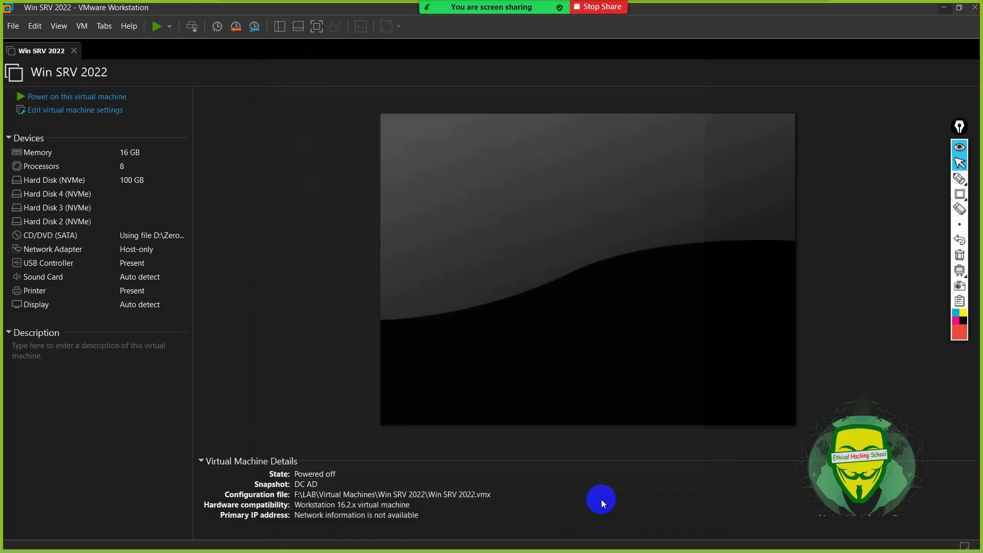
Power on the Win SRV 2022 virtual machine, unlock it and sign in to the domain administrator account with the account password.
click(77, 96)
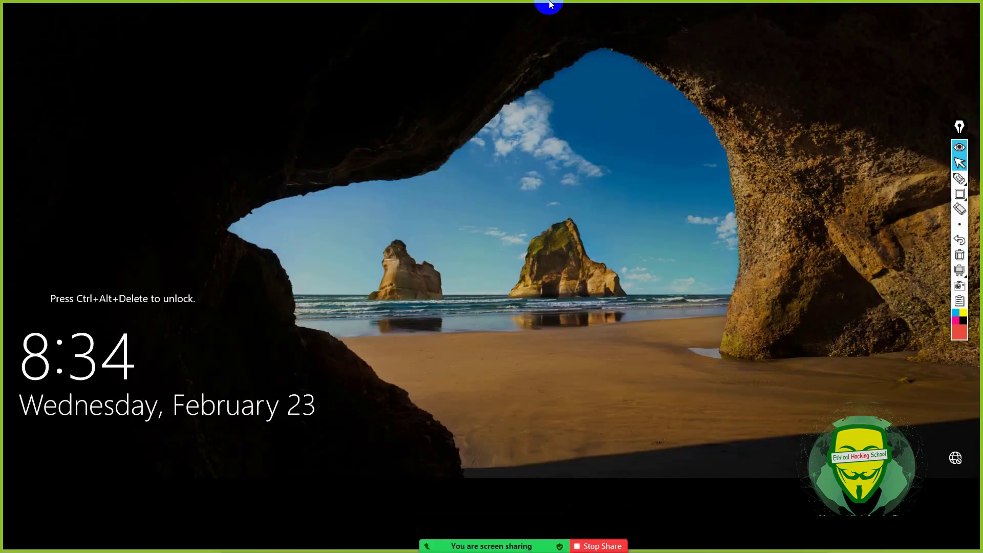
right_click(546, 8)
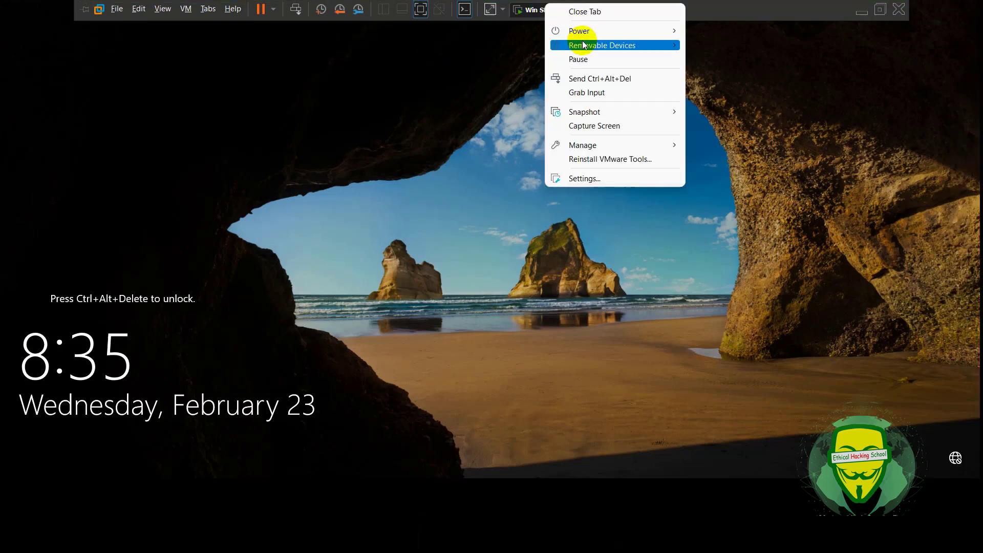
click(587, 77)
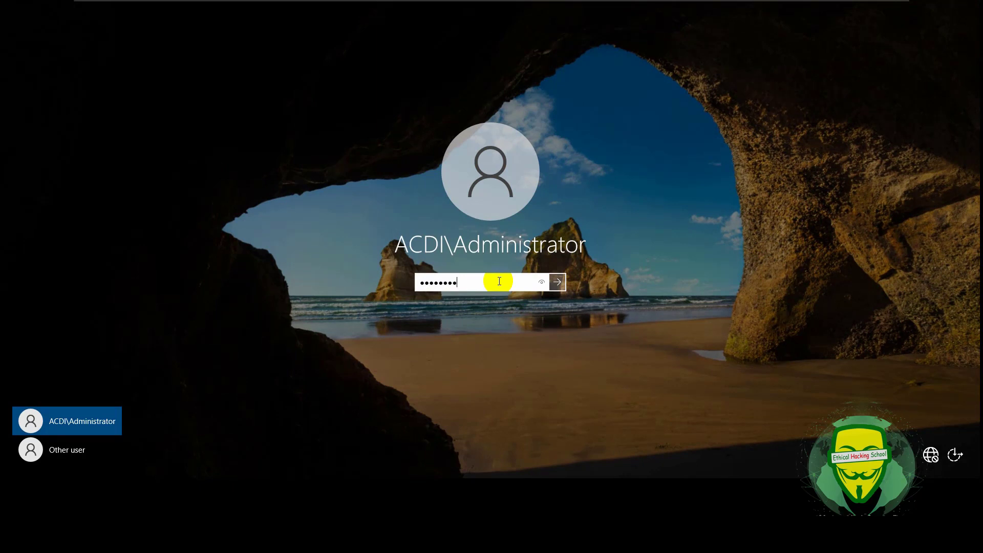
key(Return)
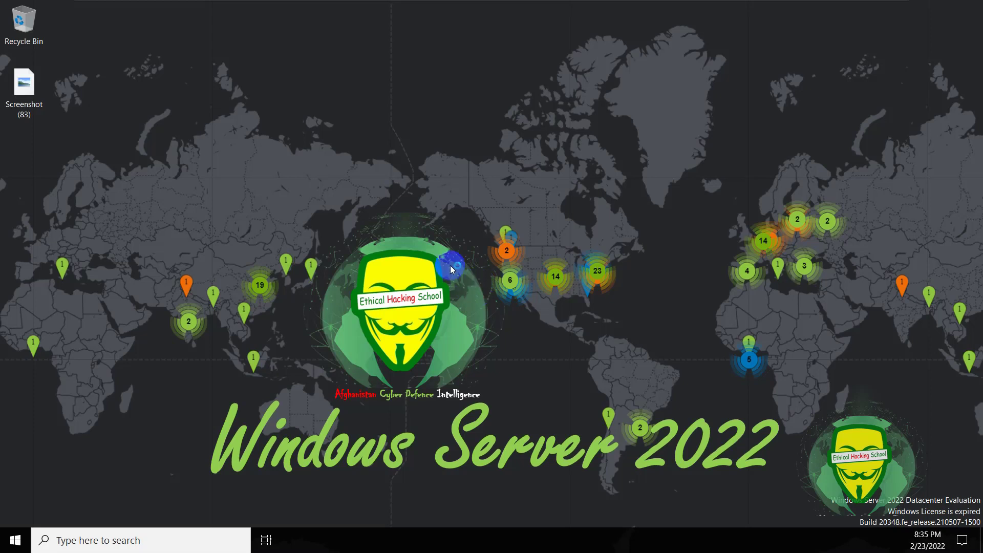
Show the Storage Pools page of File and Storage Services in Server Manager.
mouse_move(390, 1)
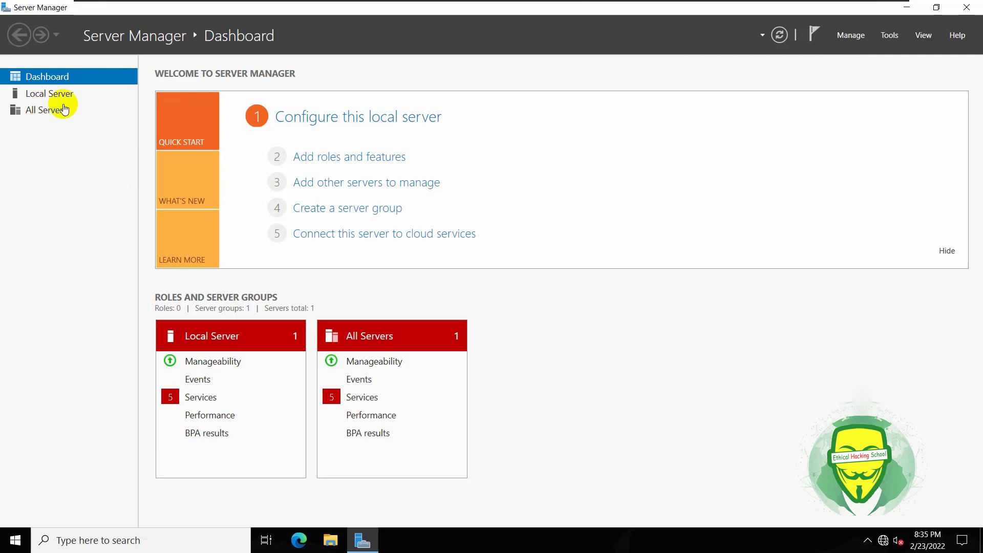
click(40, 72)
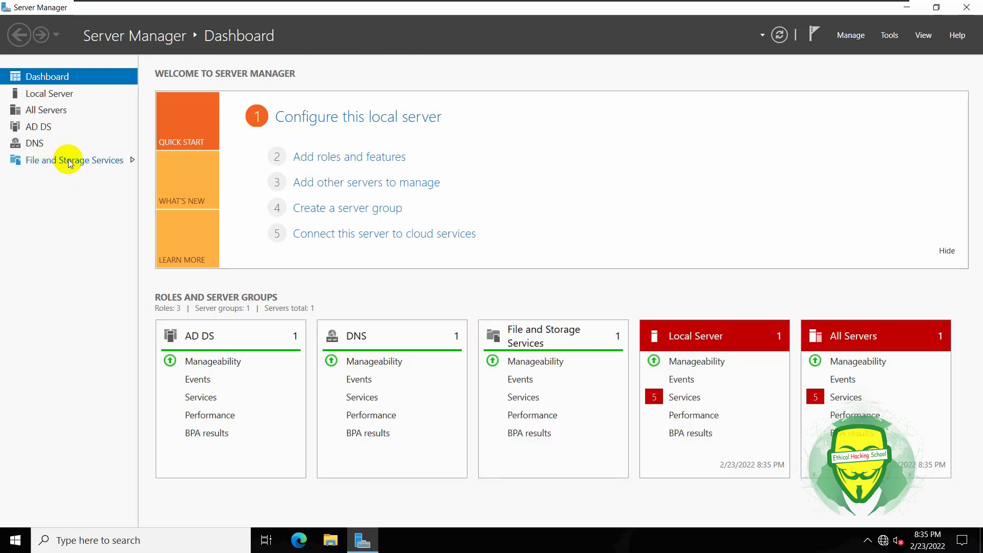
click(70, 163)
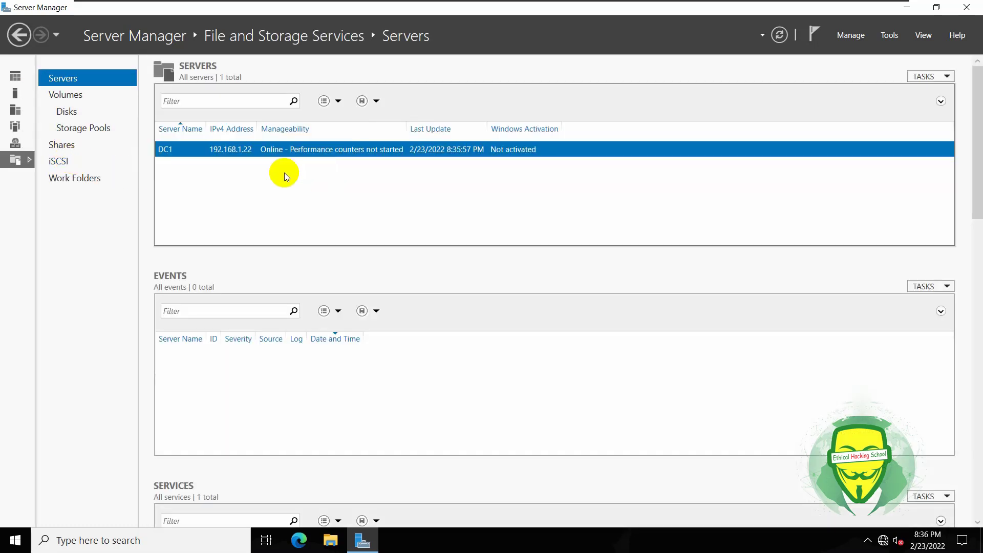
click(65, 131)
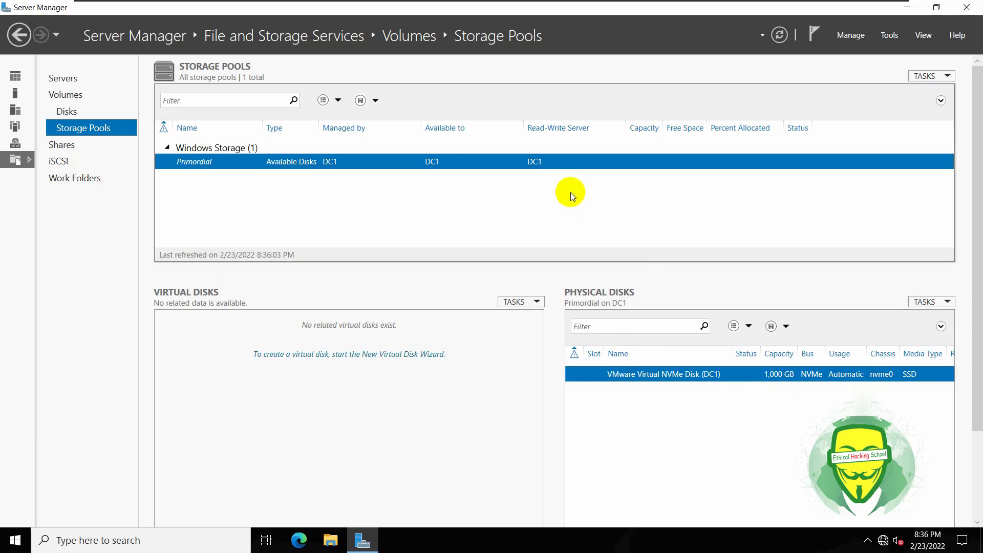
click(925, 78)
click(902, 90)
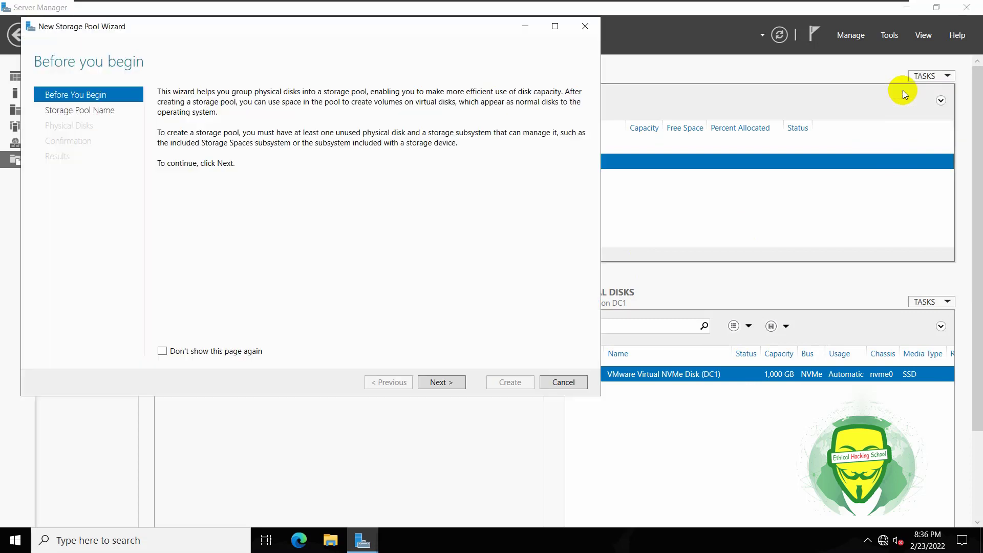
click(444, 383)
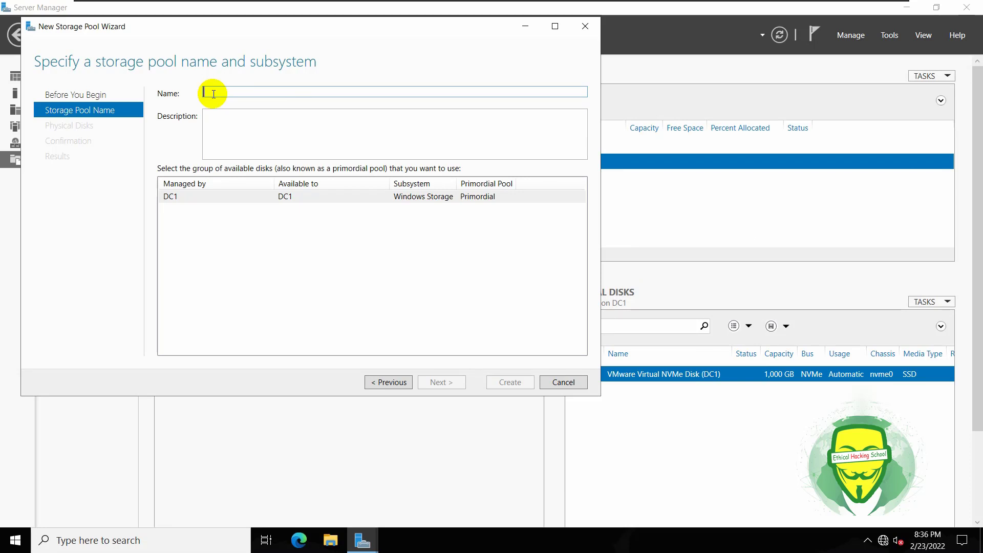
text(ACDI_Pool)
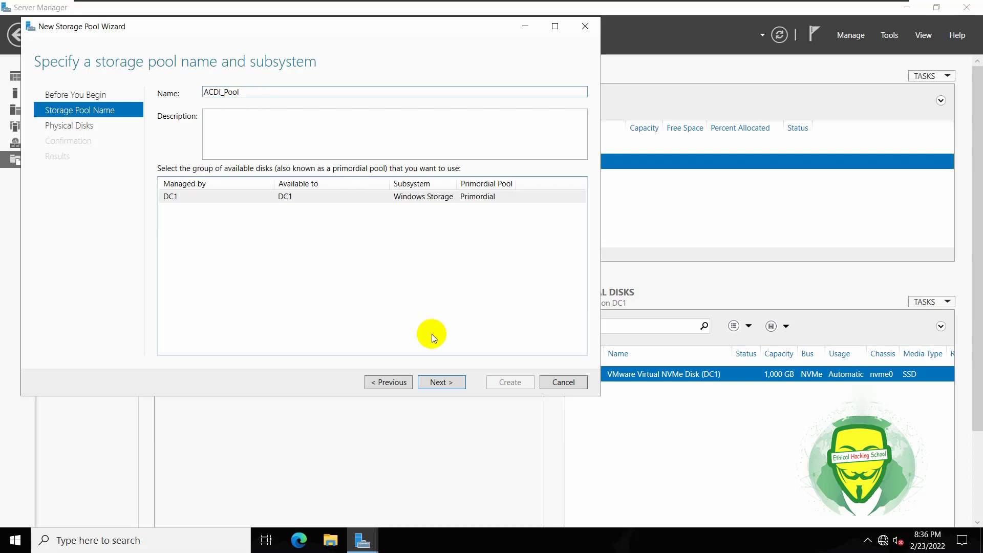
click(441, 384)
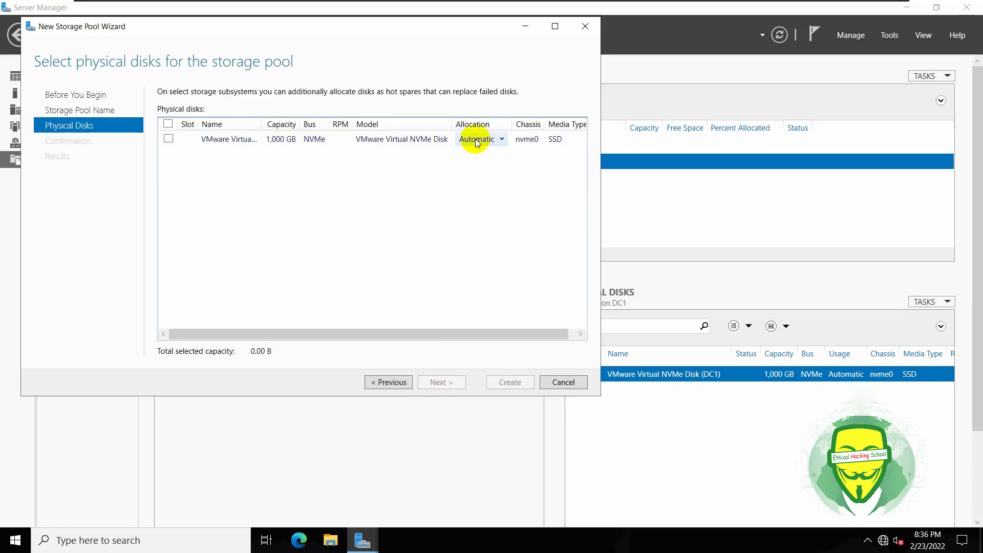
click(584, 26)
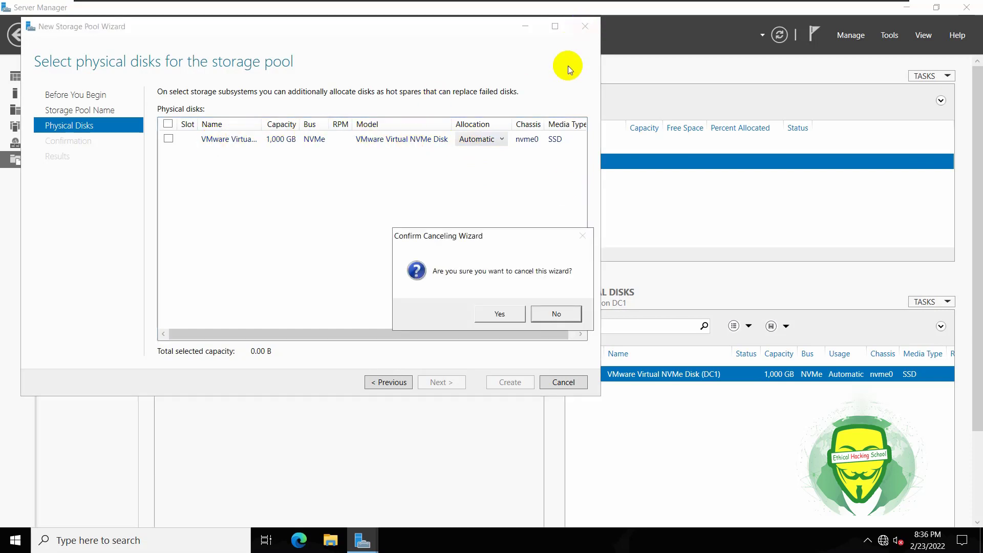
click(506, 313)
mouse_move(410, 4)
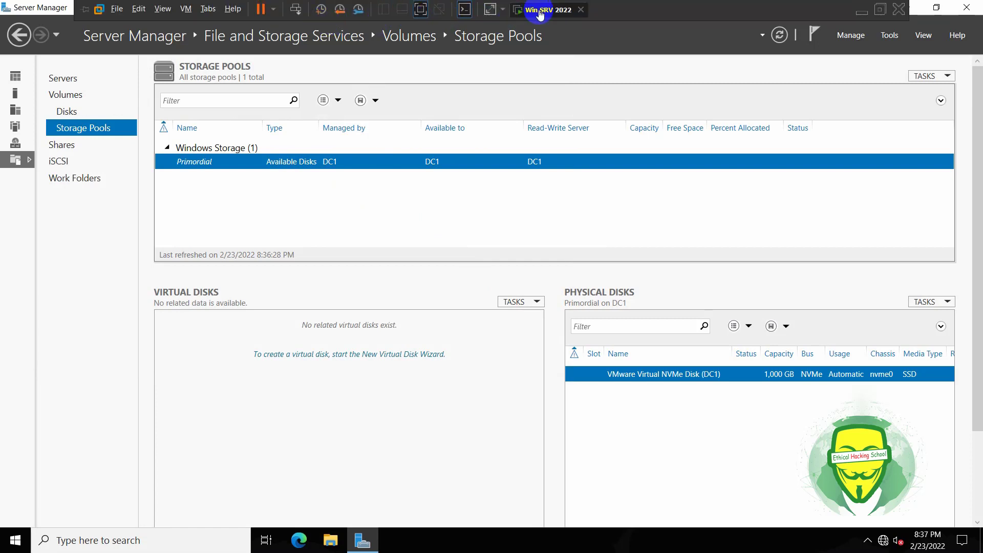
click(539, 13)
click(542, 110)
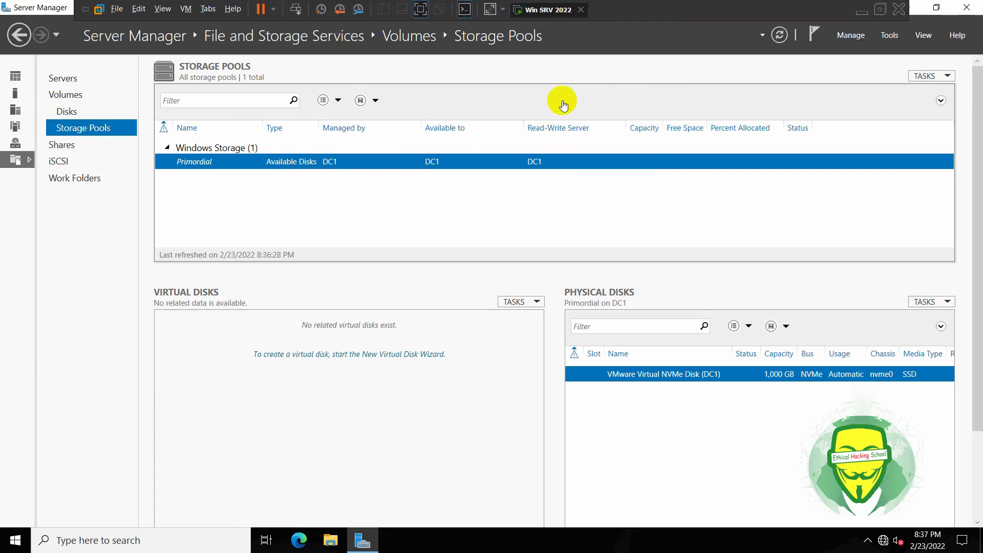
Review the hard disks attached to the Win SRV 2022 virtual machine in its hardware settings.
click(552, 11)
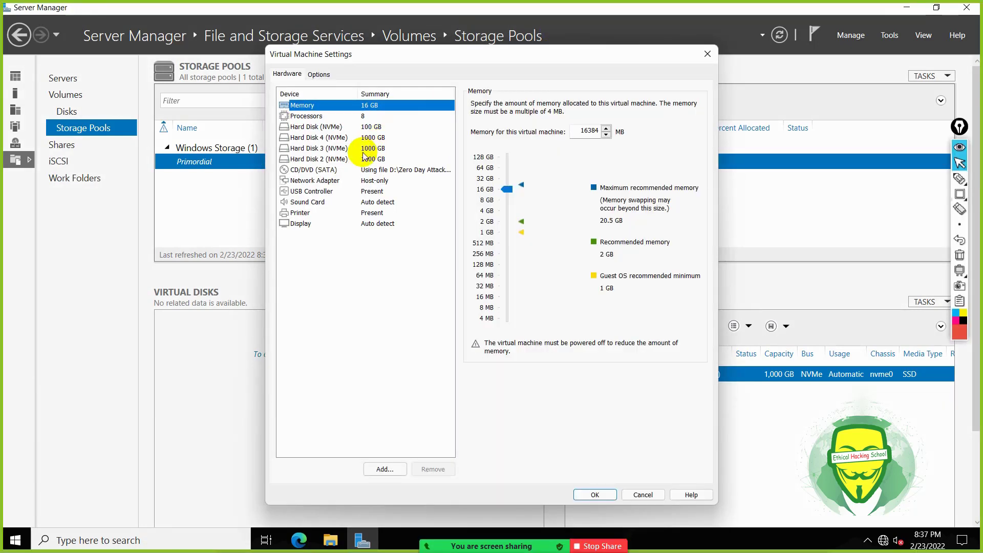
click(325, 126)
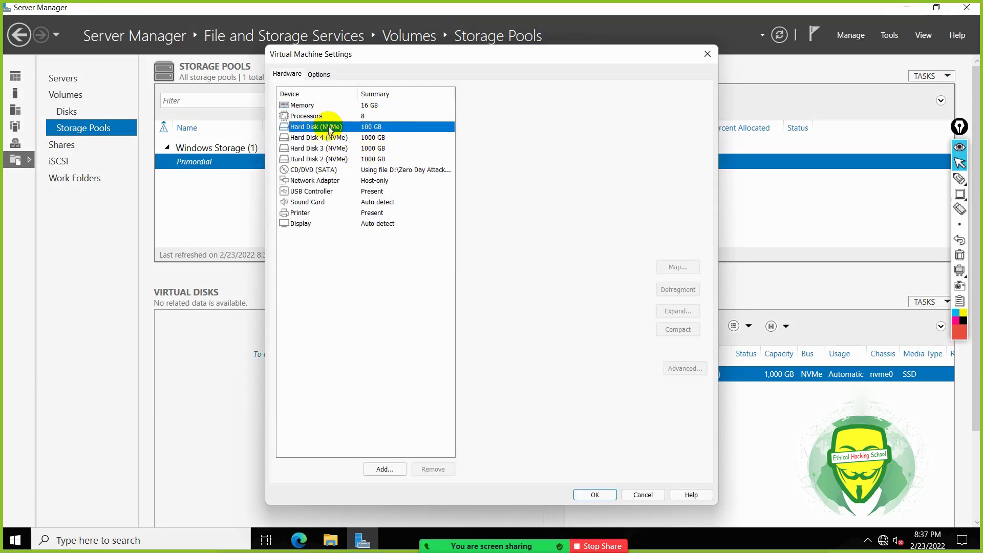
click(331, 148)
click(336, 158)
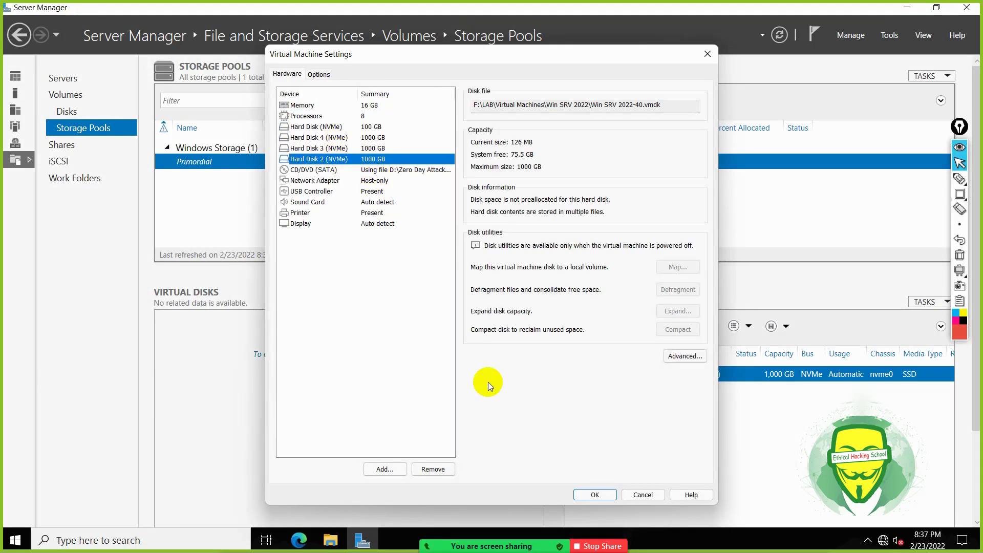
click(597, 495)
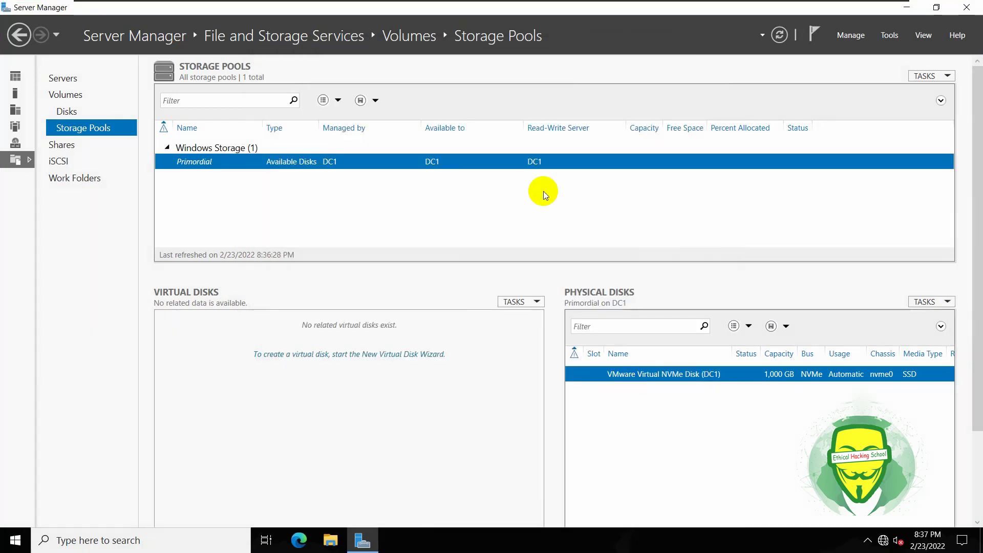
Refresh the Storage Pools page and restart the guest system of the Win SRV 2022 virtual machine.
click(779, 34)
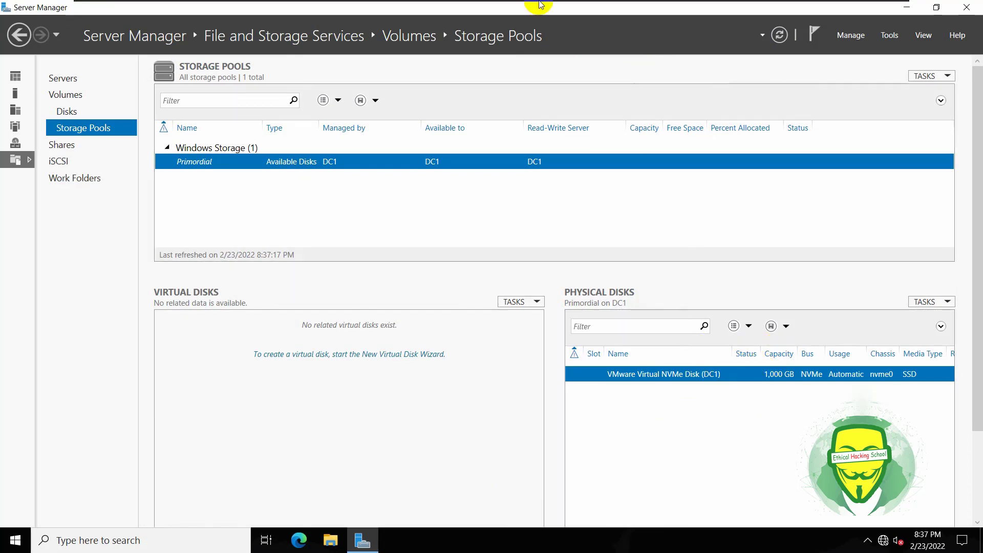
mouse_move(540, 5)
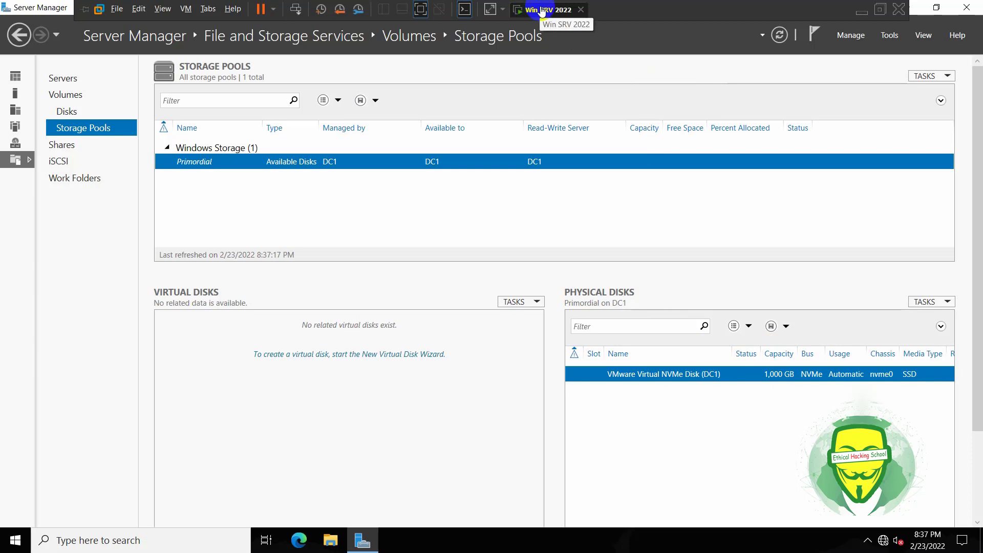
right_click(542, 10)
mouse_move(609, 32)
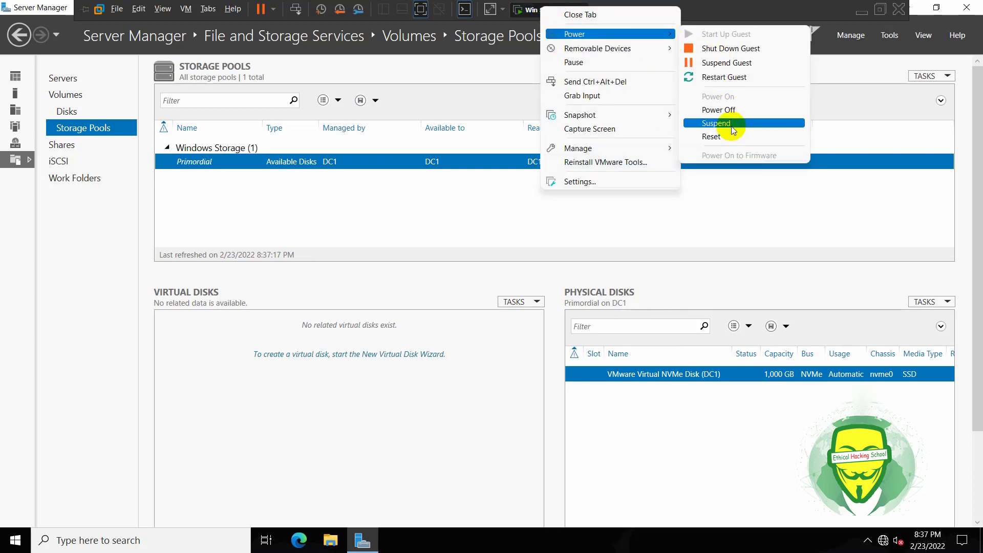
click(717, 76)
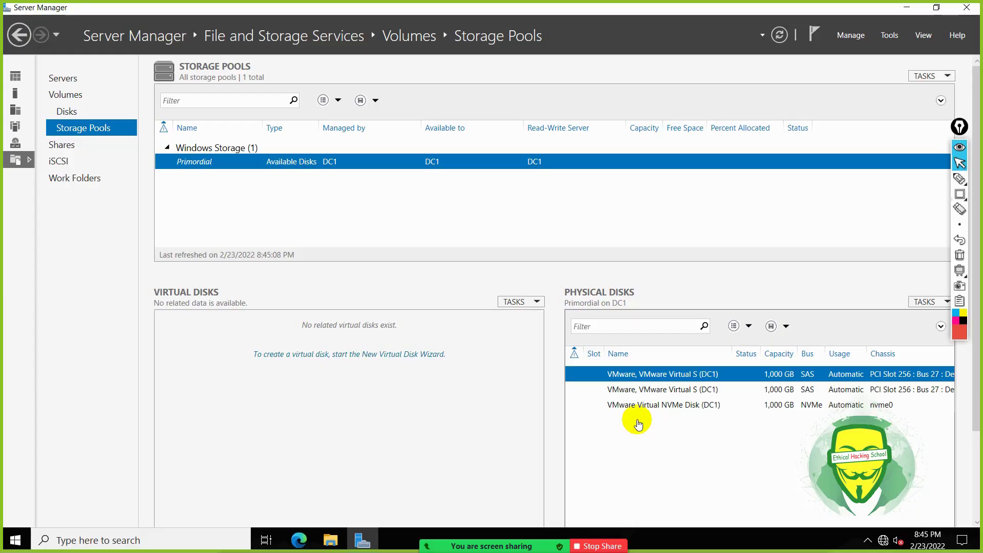
Shorten the storage pools area and inspect the physical disks available in the Primordial pool.
click(785, 394)
scroll(714, 385, down, 3)
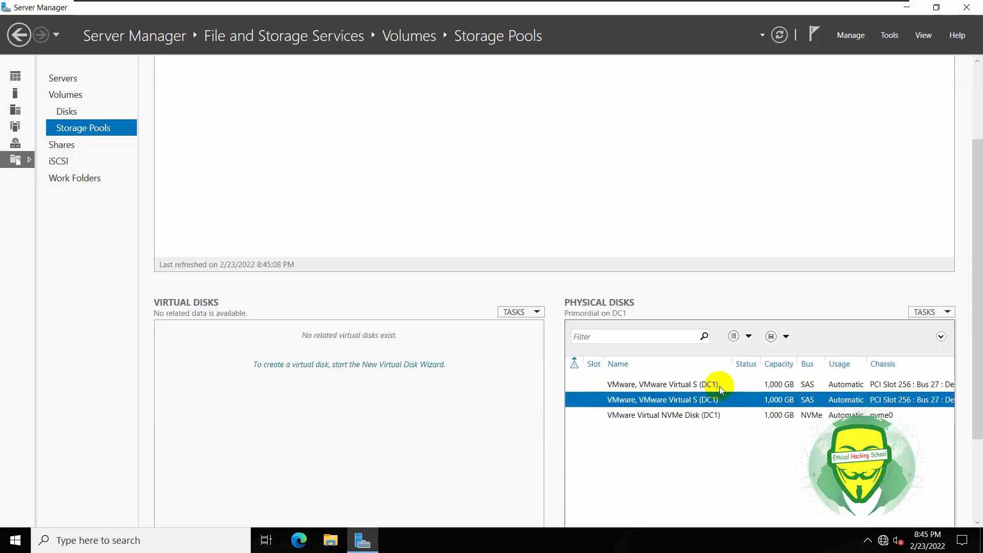
scroll(513, 334, up, 3)
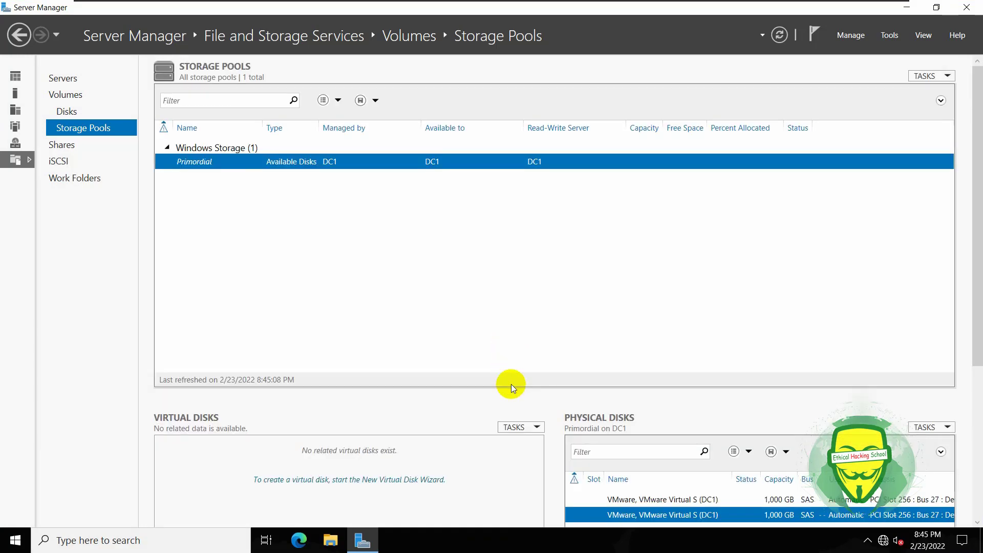
drag(511, 388, 505, 245)
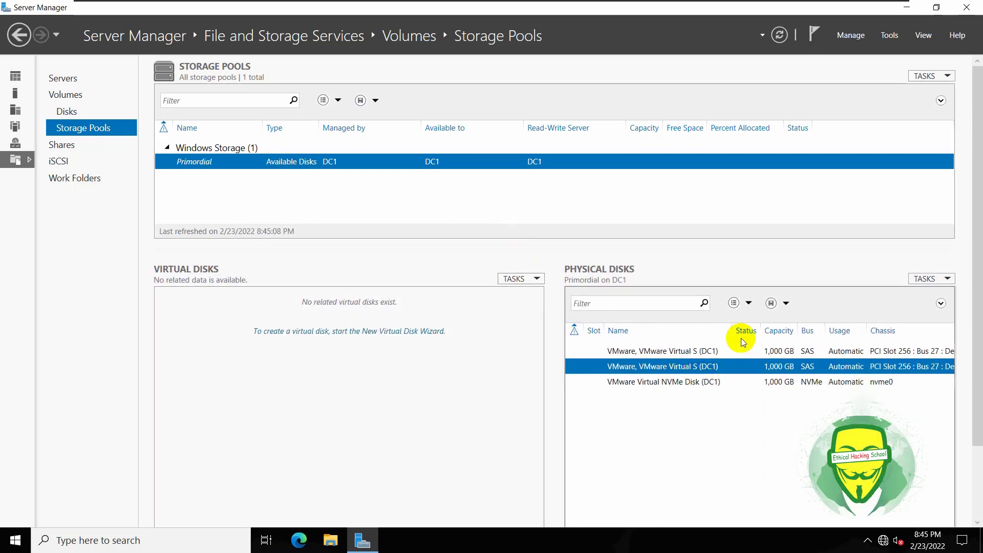
click(733, 353)
click(726, 382)
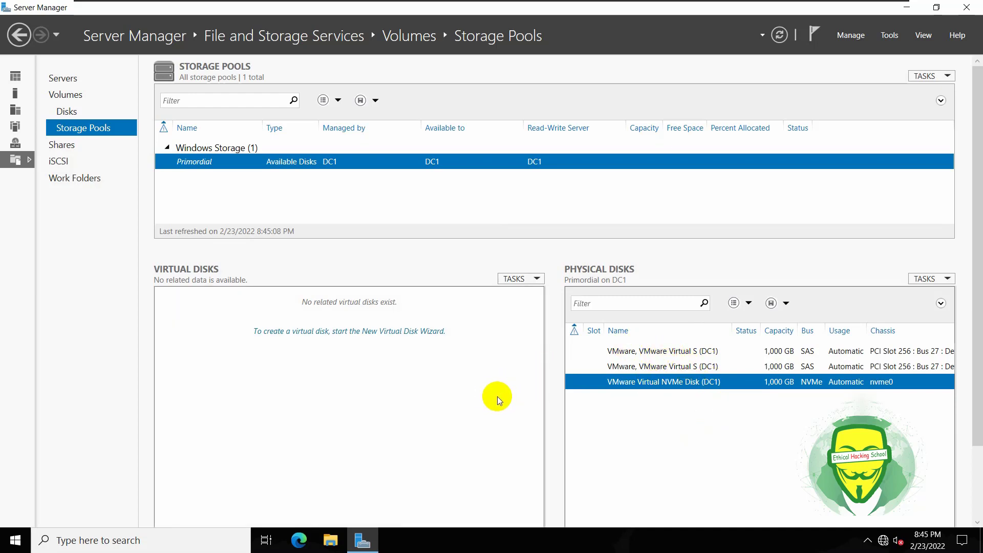
Start a new storage pool from the Primordial disks on DC1 and name it ACDI_Stroage Pool.
click(933, 75)
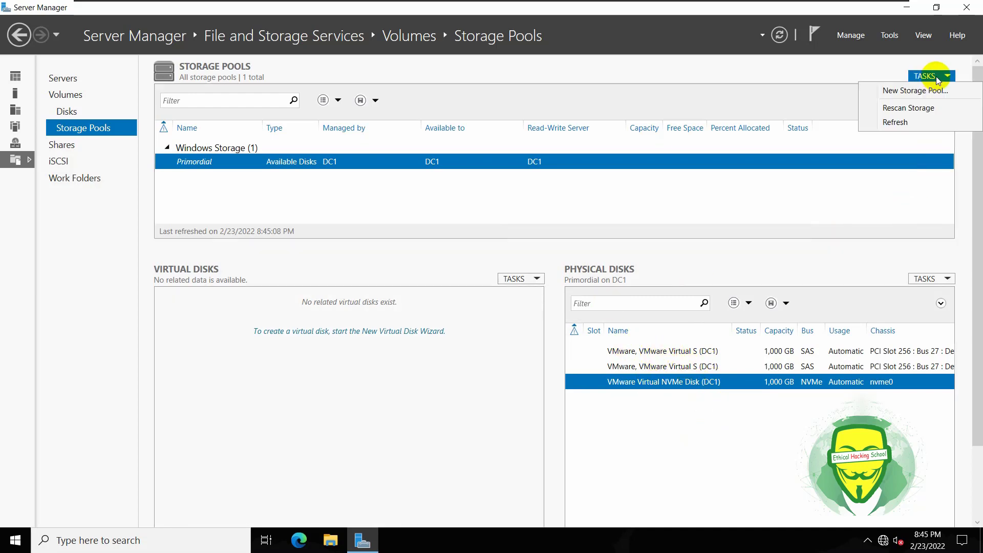
click(909, 91)
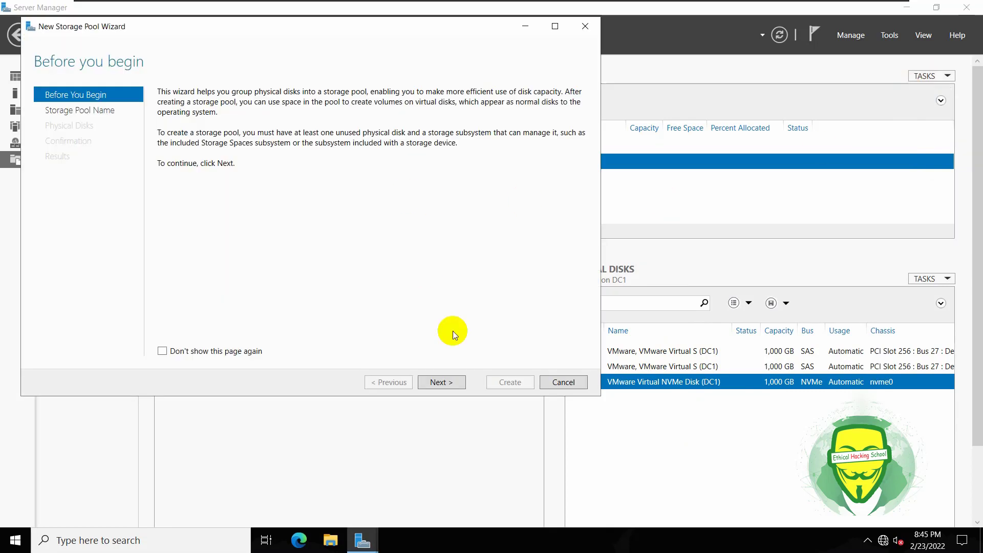
click(451, 387)
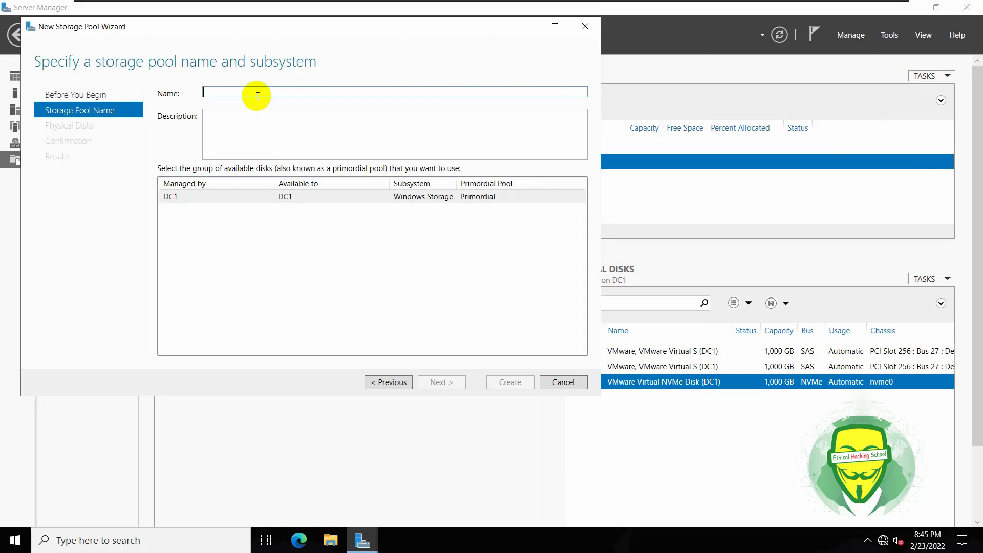
text(ACDI_Stroage Pool)
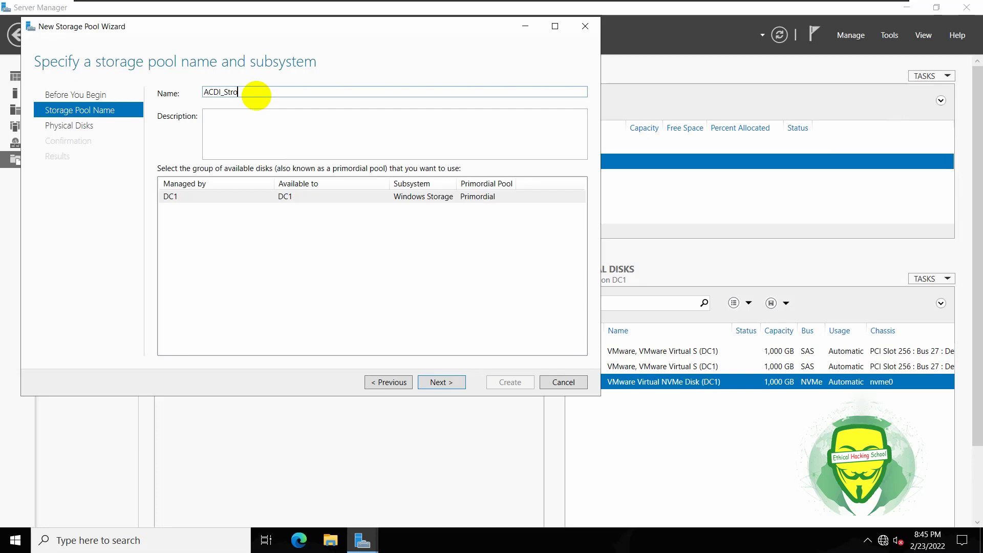
click(447, 382)
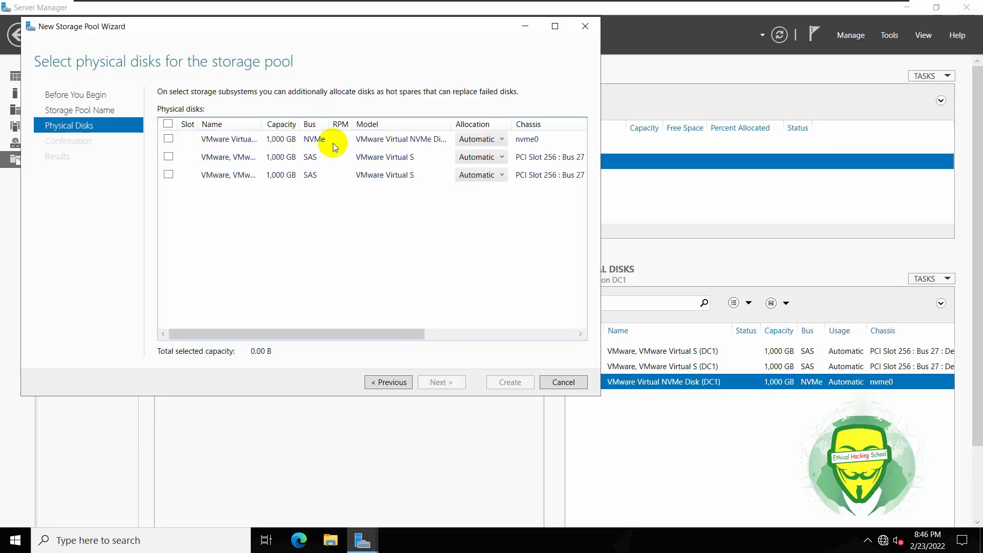
Include the two 1,000 GB SAS disks with automatic allocation, create the storage pool and close the wizard.
click(169, 156)
click(168, 174)
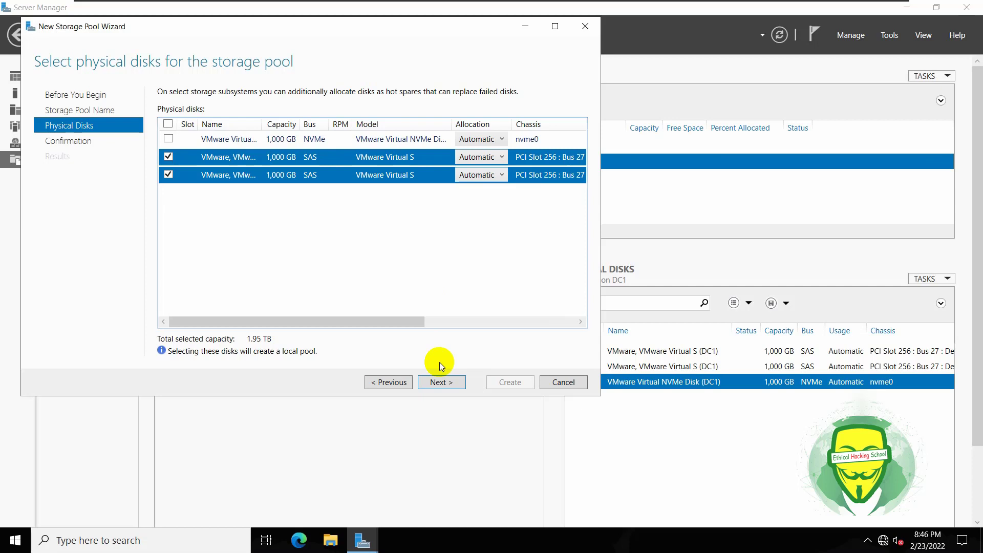
click(446, 383)
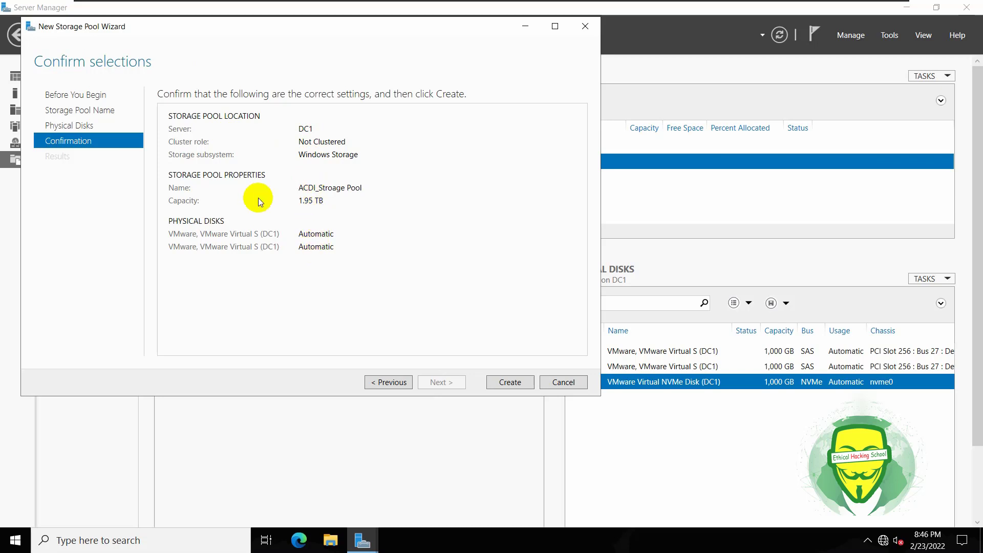
click(512, 383)
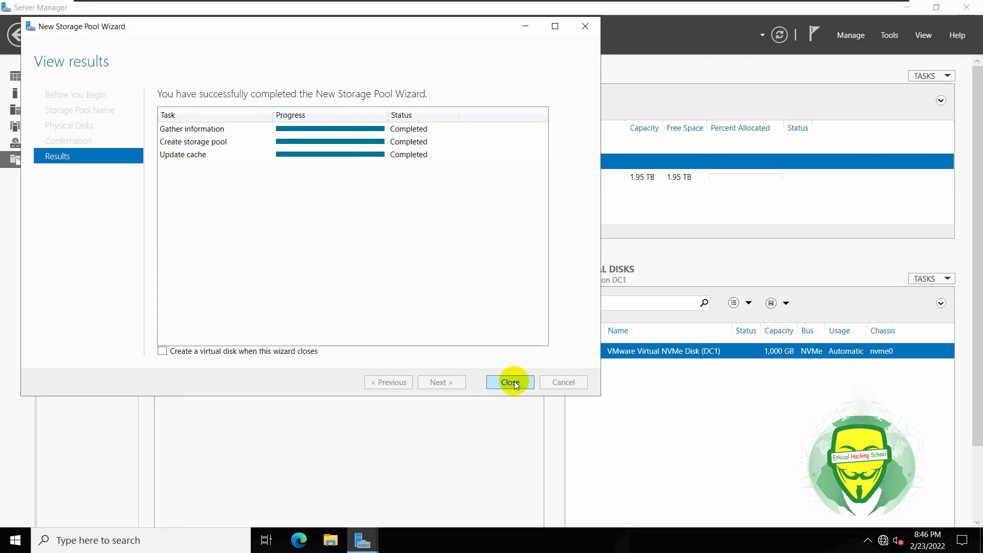
click(511, 382)
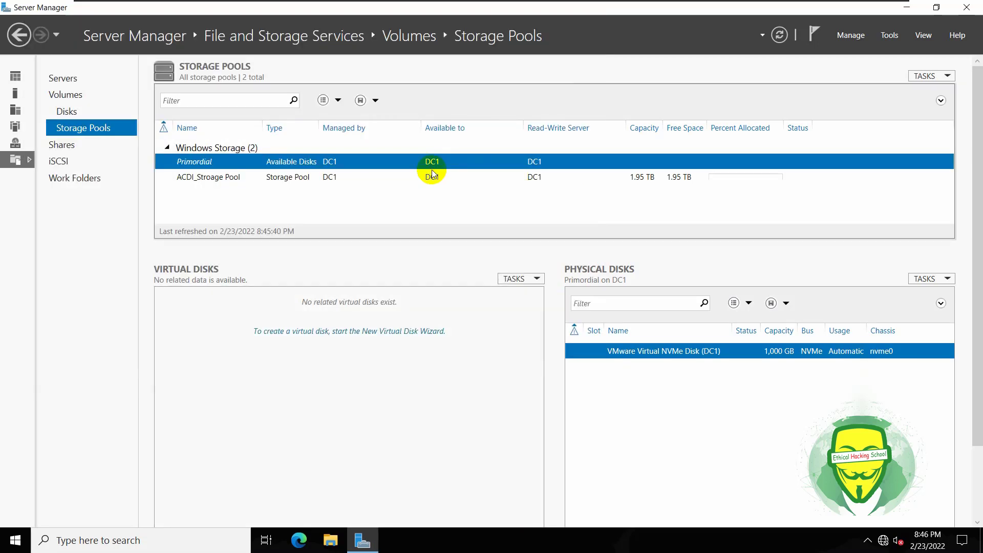
Compare the physical disks assigned to ACDI_Stroage Pool with those left in the Primordial pool.
click(229, 179)
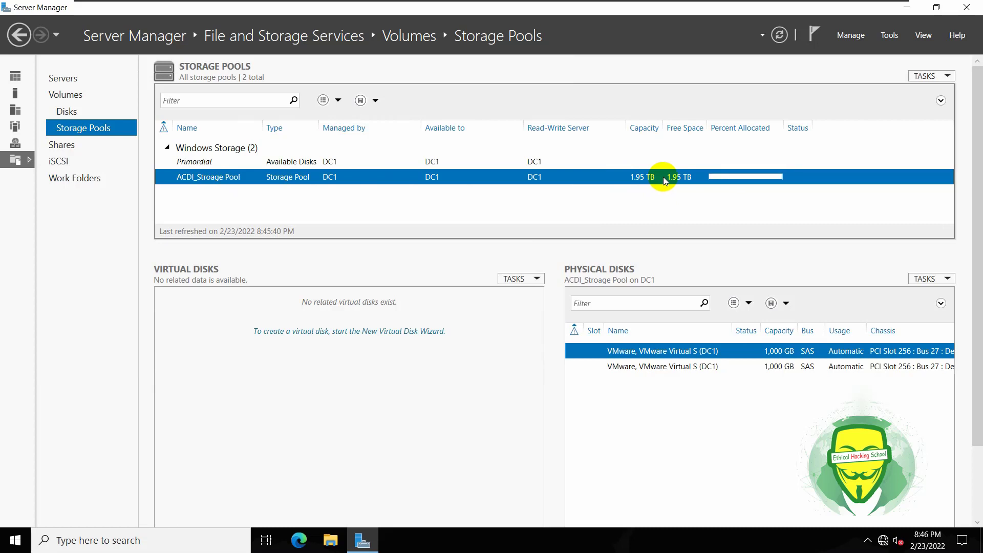
click(727, 369)
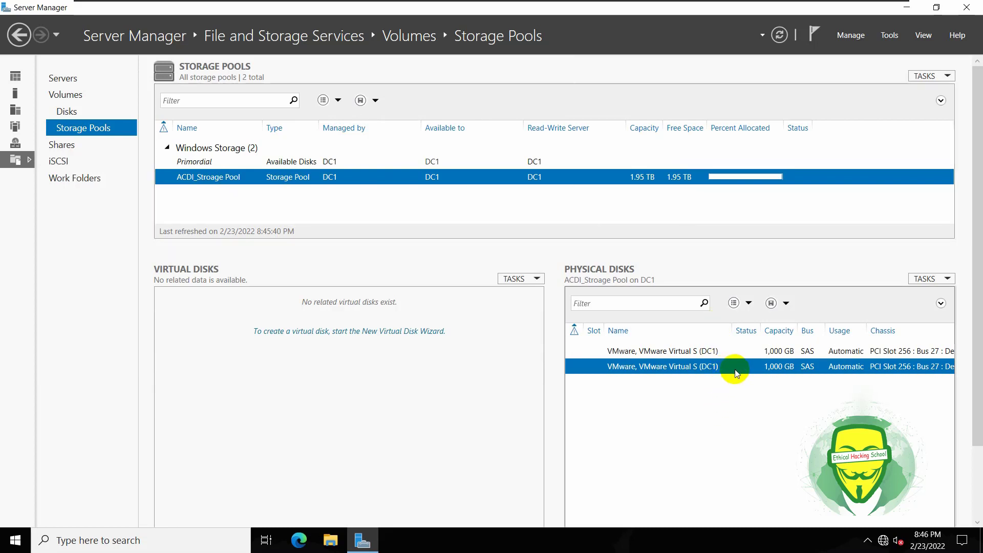
click(709, 353)
click(705, 366)
click(705, 352)
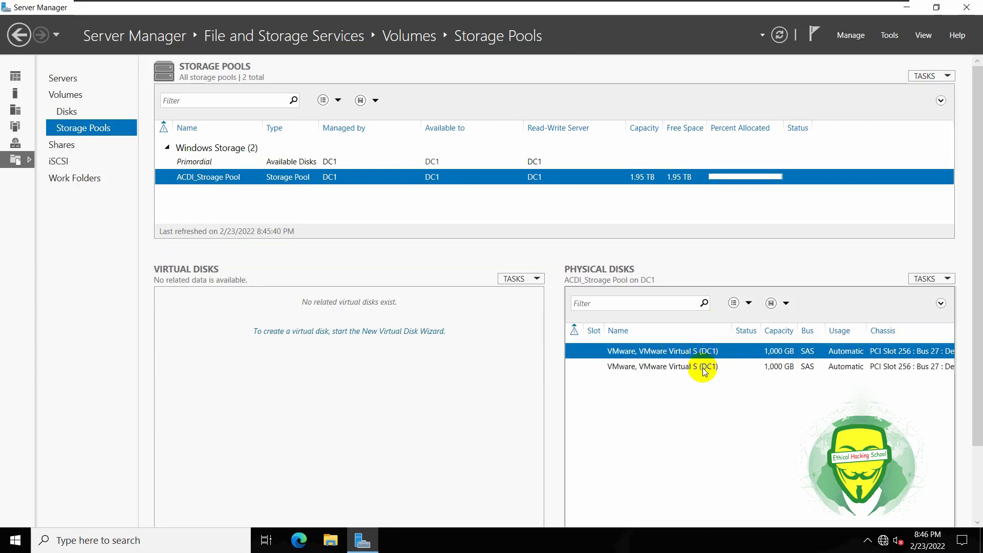
click(702, 366)
click(689, 351)
click(700, 366)
click(695, 353)
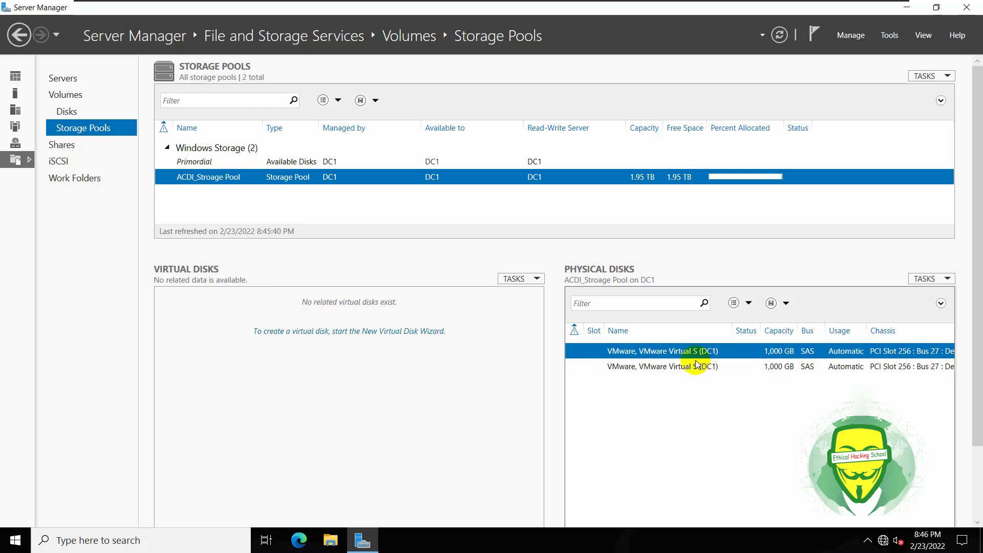
click(257, 161)
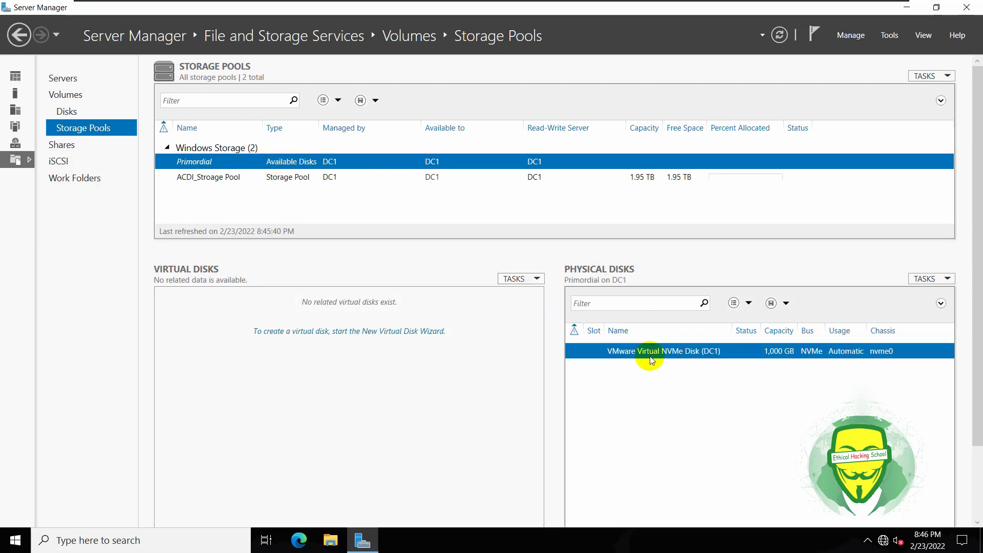
click(375, 179)
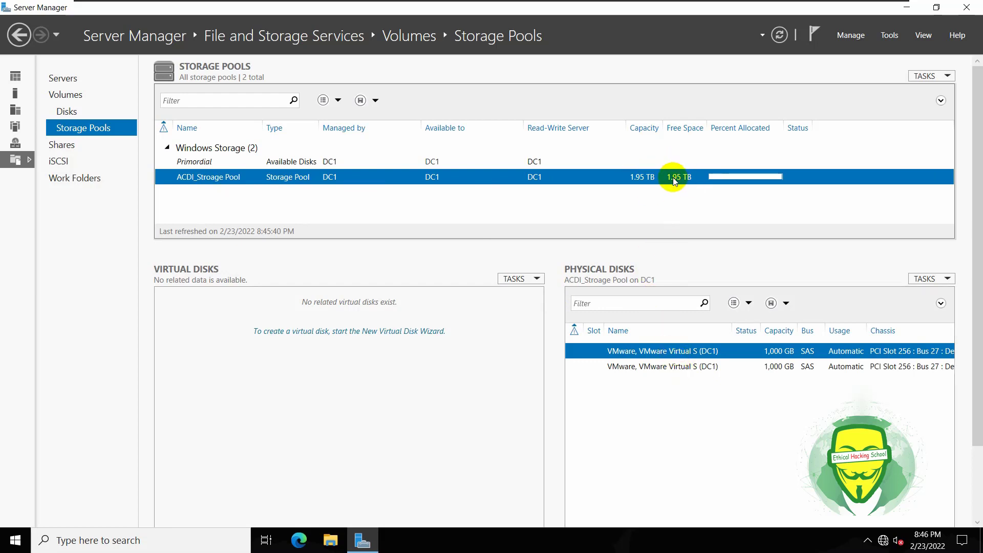
click(303, 163)
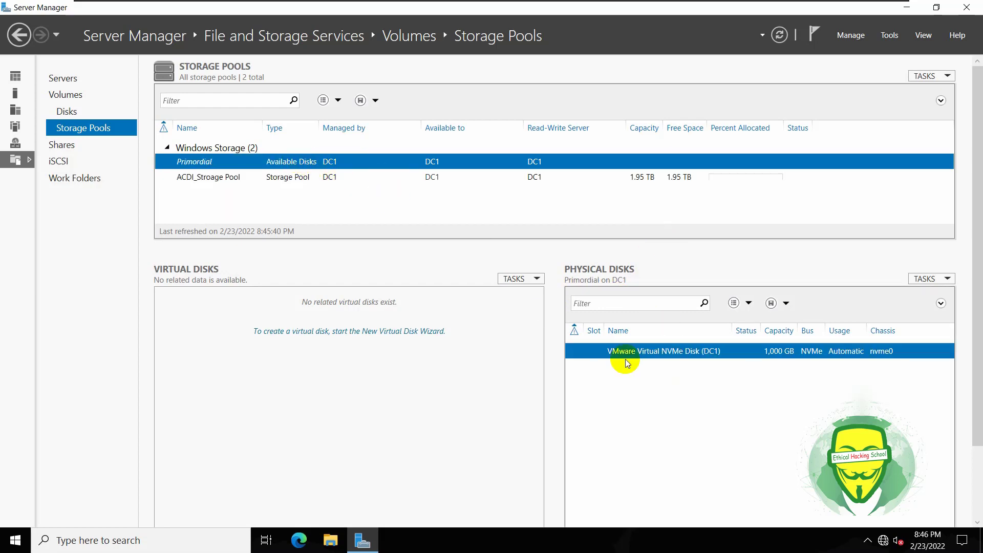
Add the remaining 1,000 GB VMware Virtual NVMe Disk to ACDI_Stroage Pool with automatic allocation.
click(639, 180)
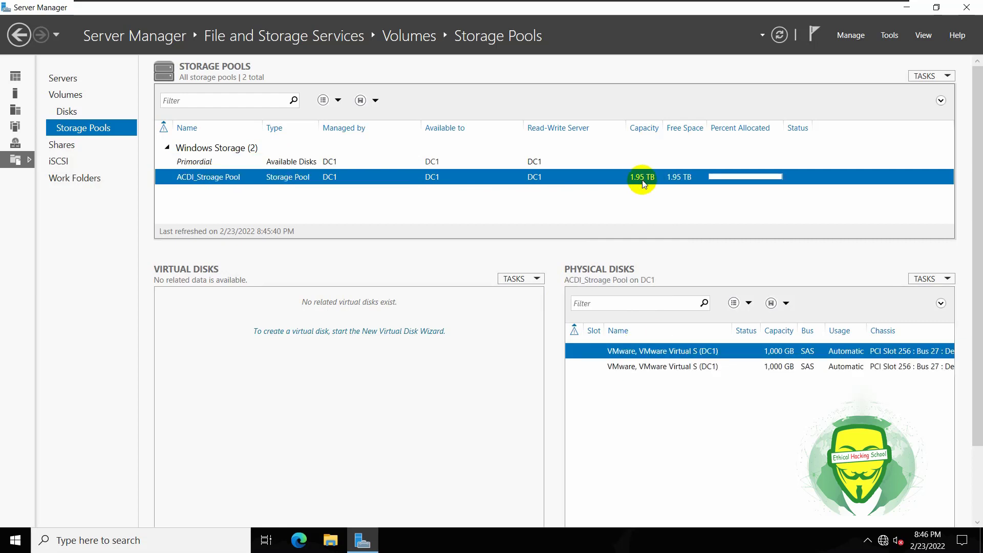
click(948, 278)
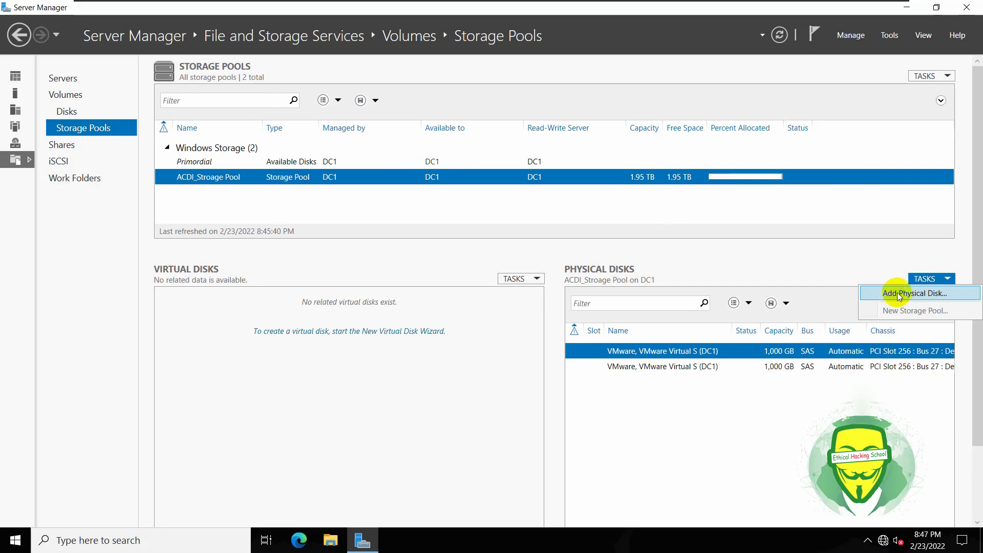
click(919, 296)
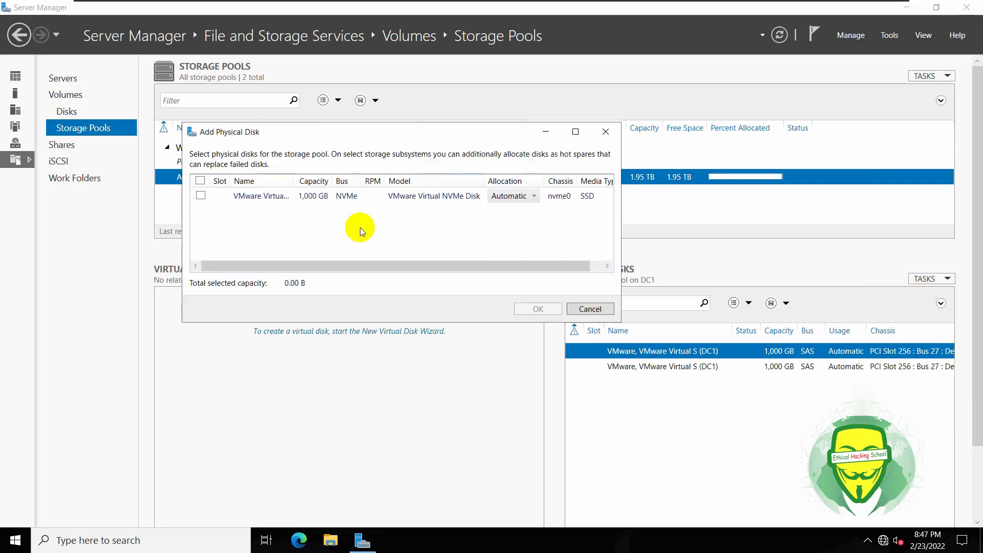
click(320, 198)
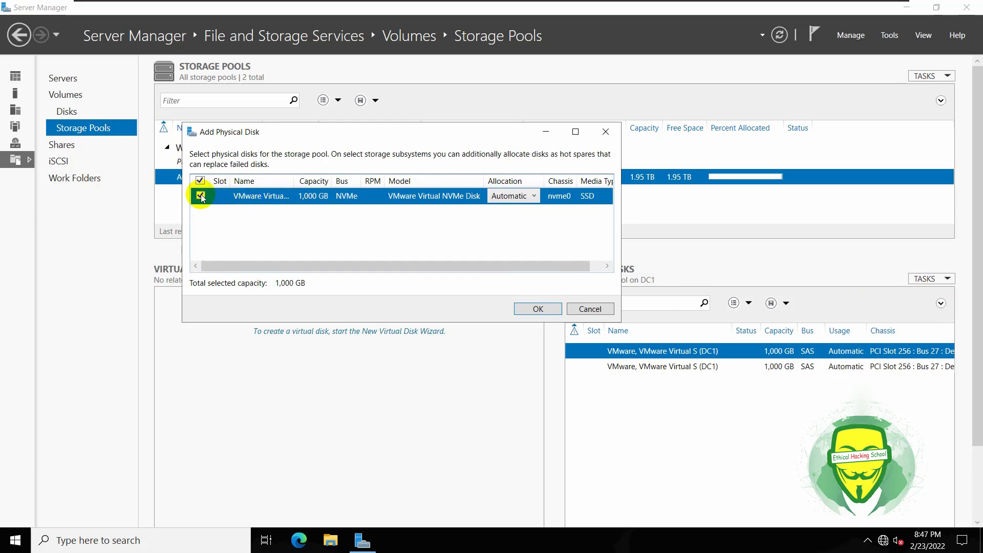
click(535, 307)
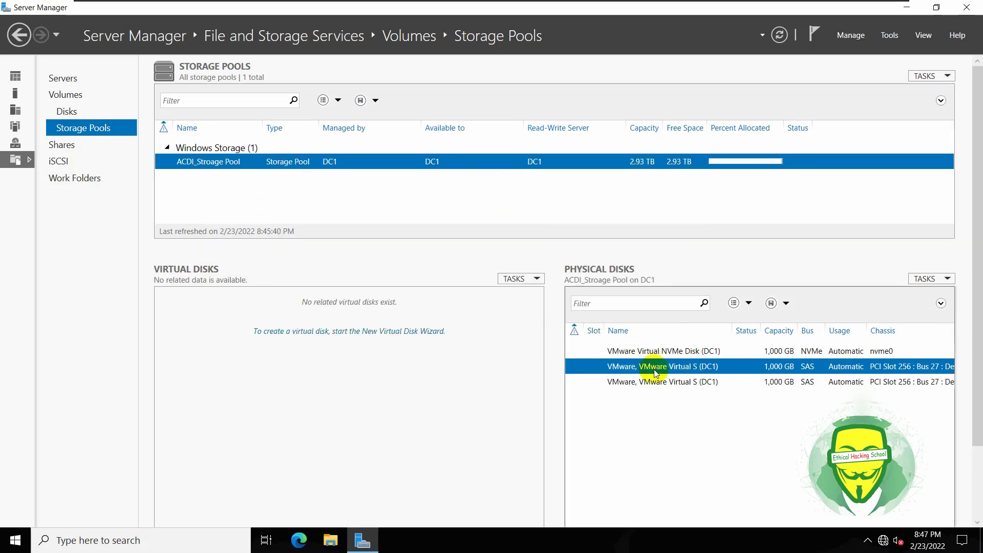
Try to remove the first VMware Virtual S SAS disk from ACDI_Stroage Pool.
click(651, 367)
click(651, 381)
right_click(656, 366)
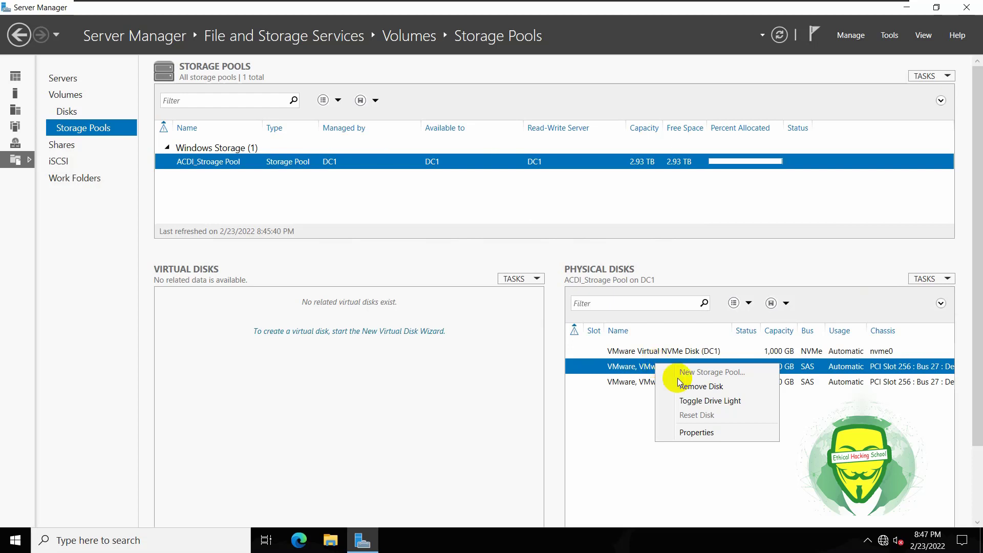
click(687, 387)
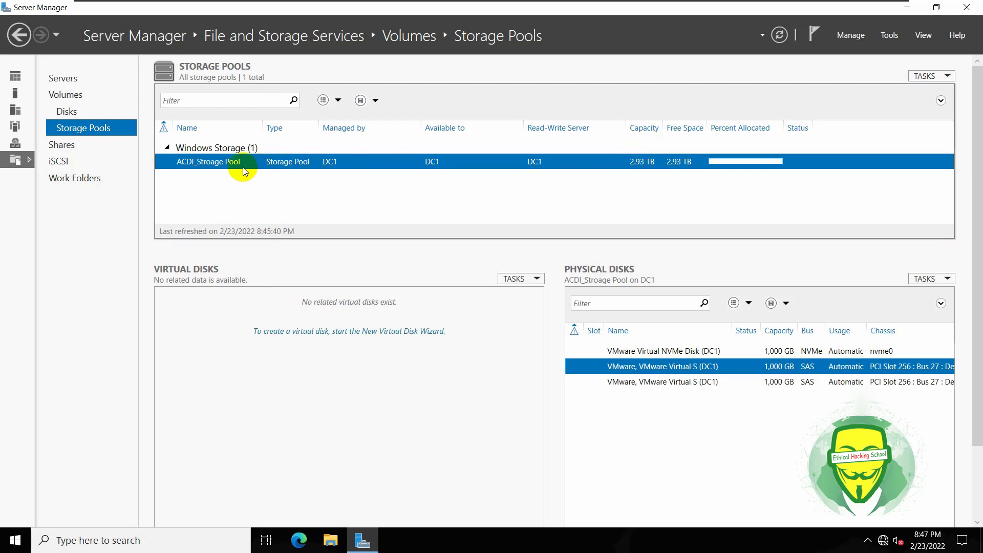
Start a new virtual disk in ACDI_Stroage Pool and continue past the wizard's introduction.
click(528, 281)
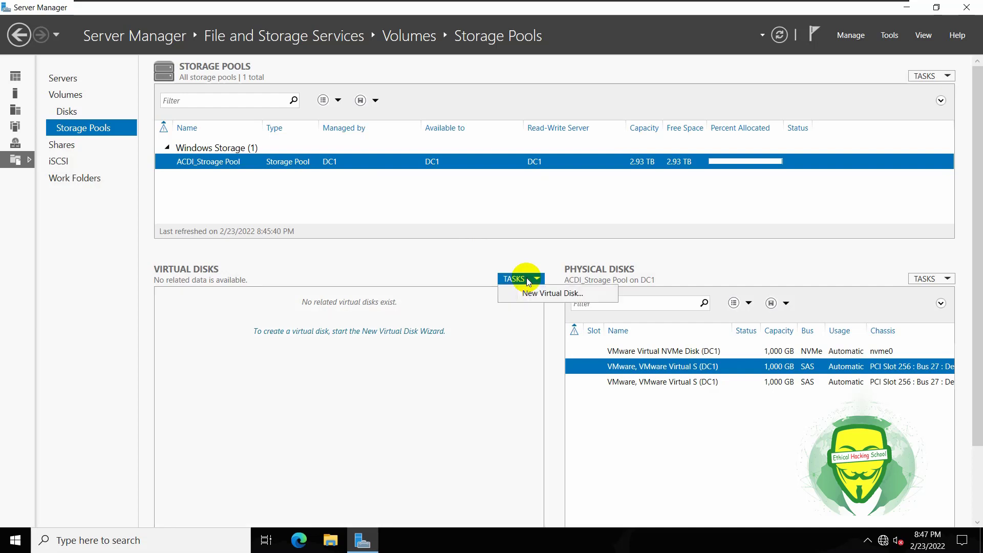
click(552, 294)
click(234, 171)
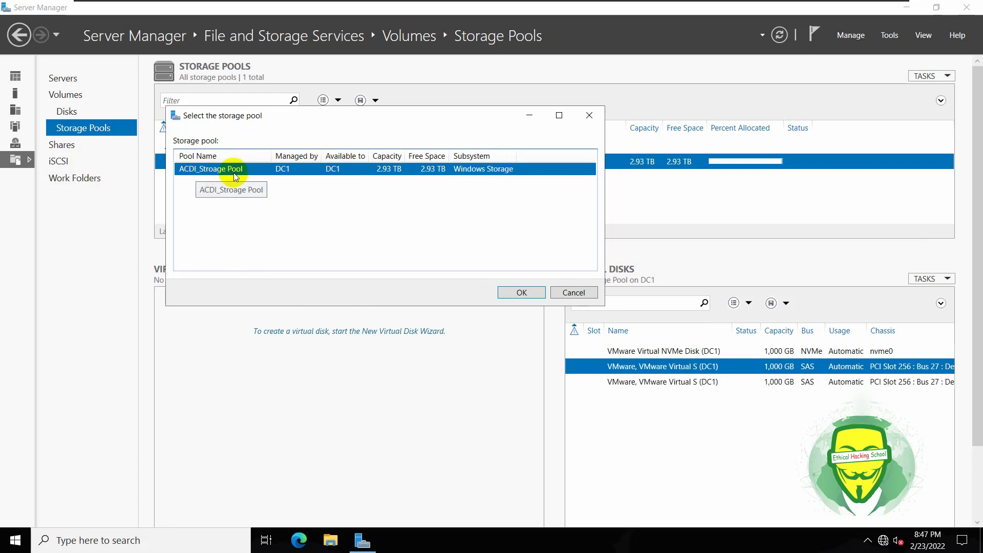
click(518, 296)
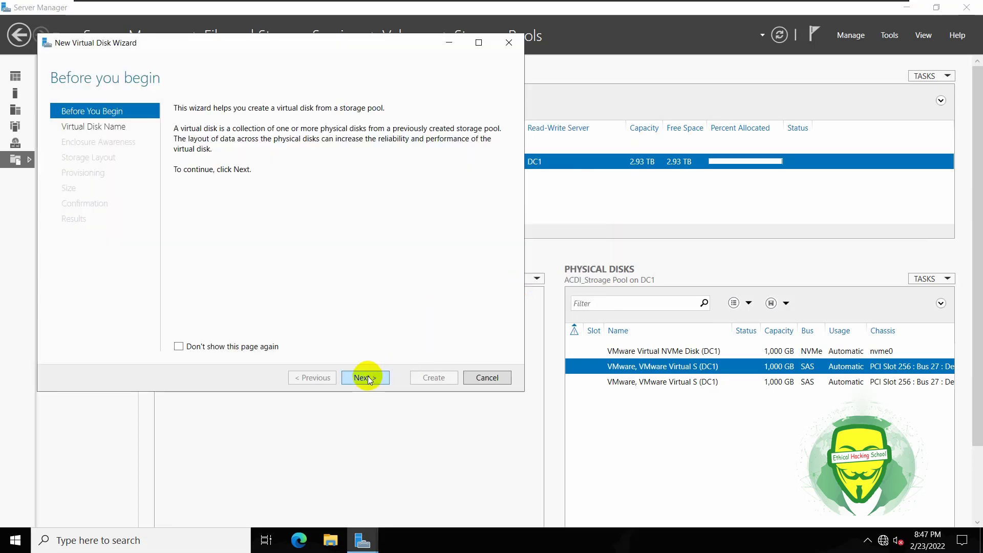
click(368, 378)
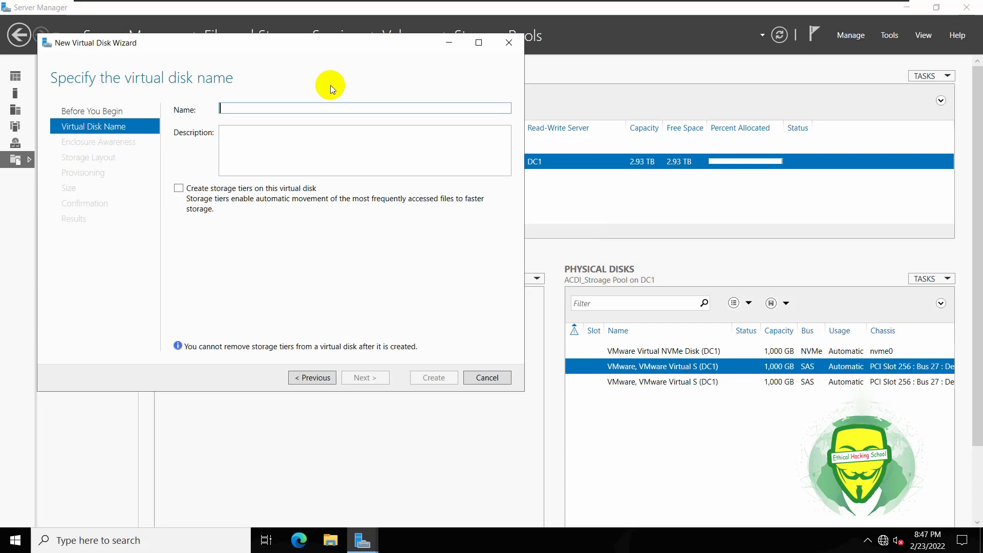
Name the virtual disk VHD1_ACDI and continue to the storage layout without storage tiers or enclosure awareness.
text(ACDI)
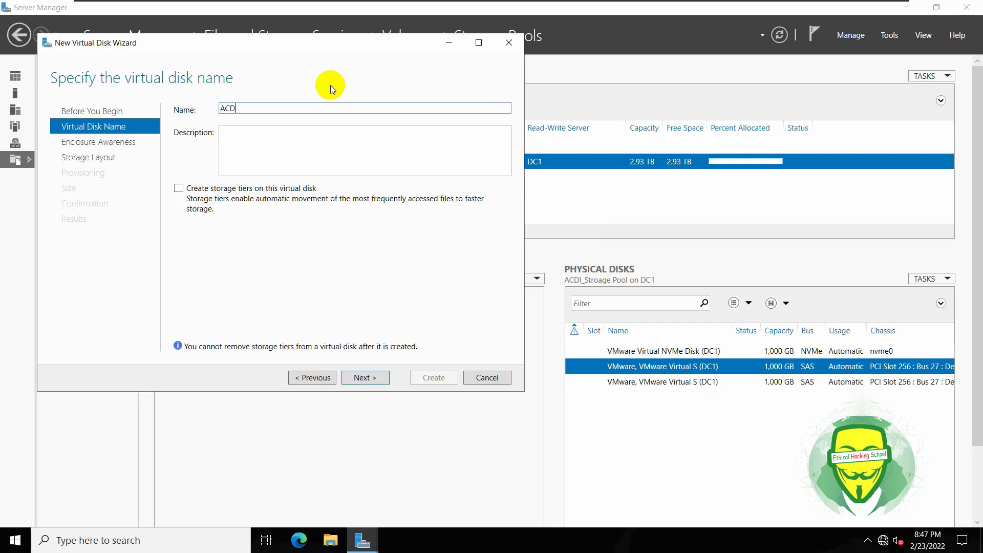
key(BackSpace)
key(BackSpace)
key(BackSpace)
key(BackSpace)
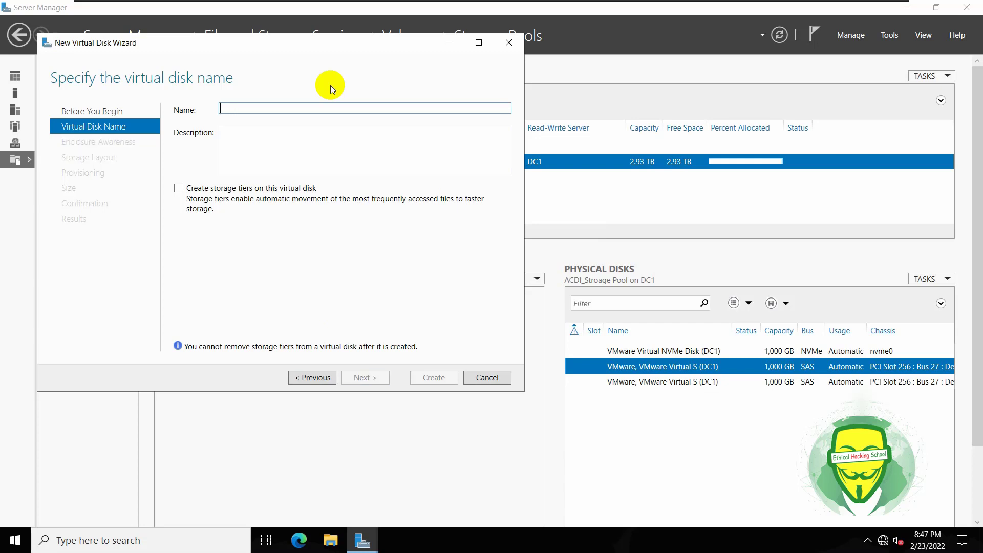
text(VHD)
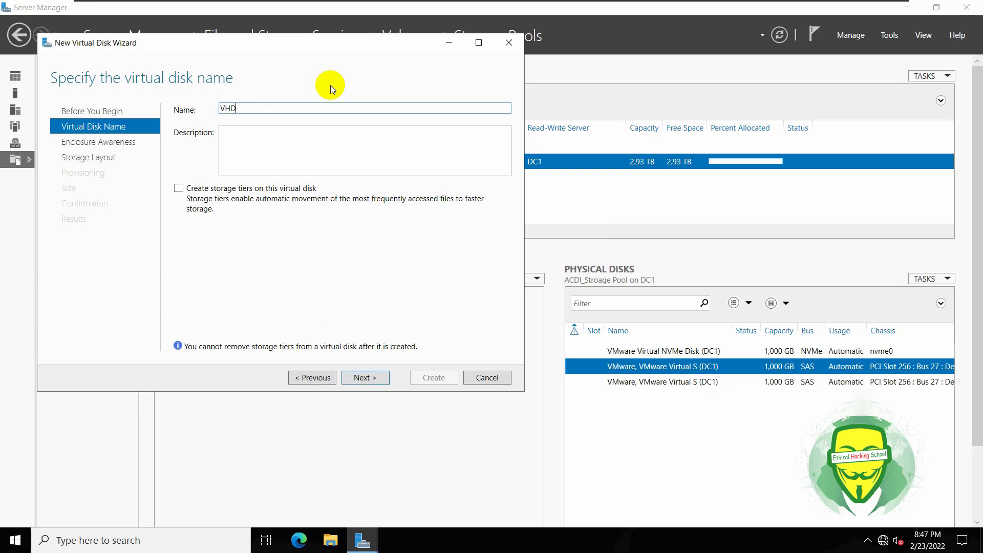
text(1_ACDI)
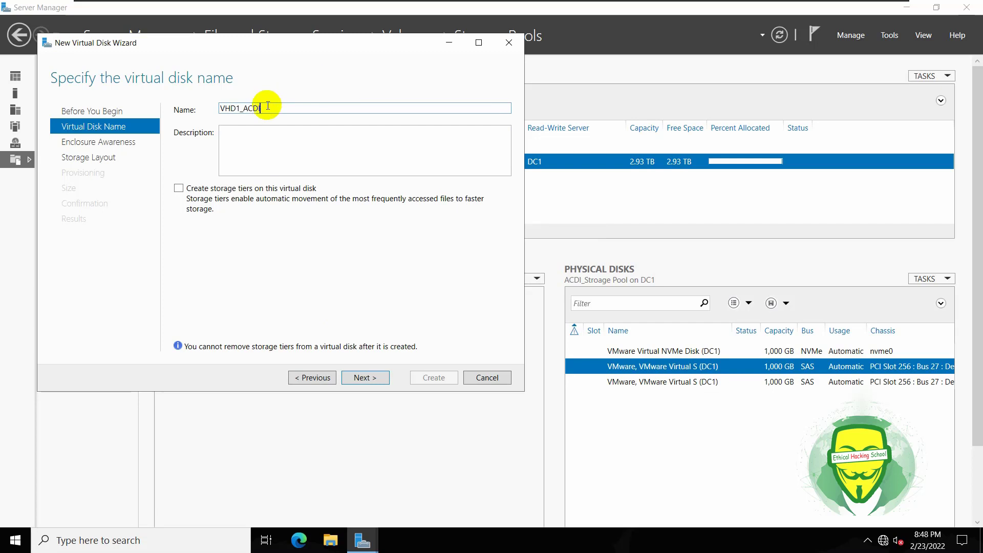
drag(263, 108, 221, 110)
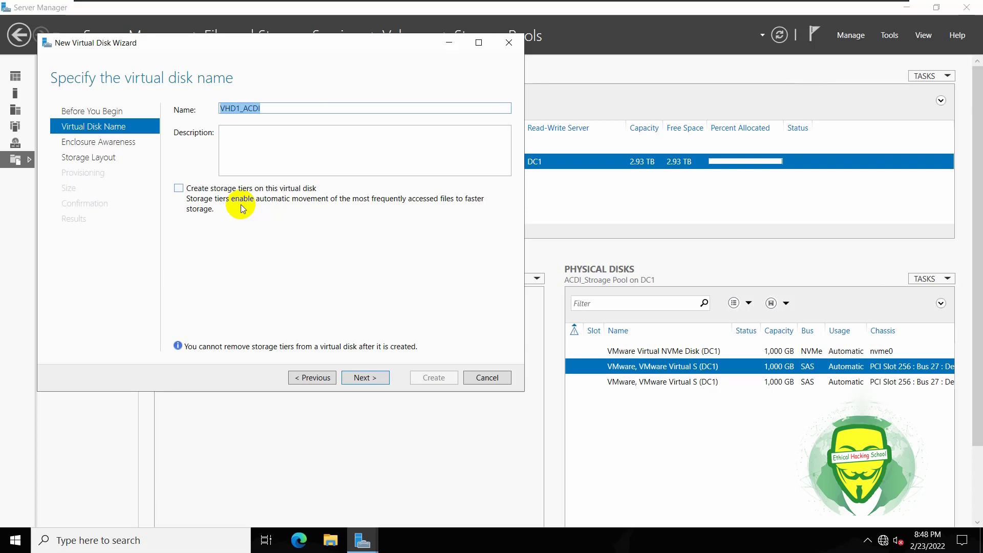
click(178, 189)
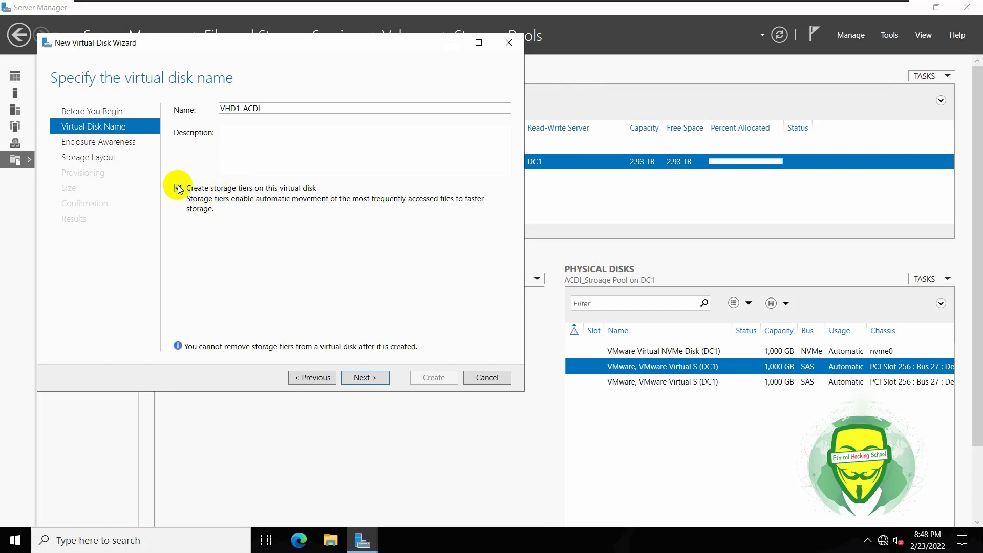
click(375, 384)
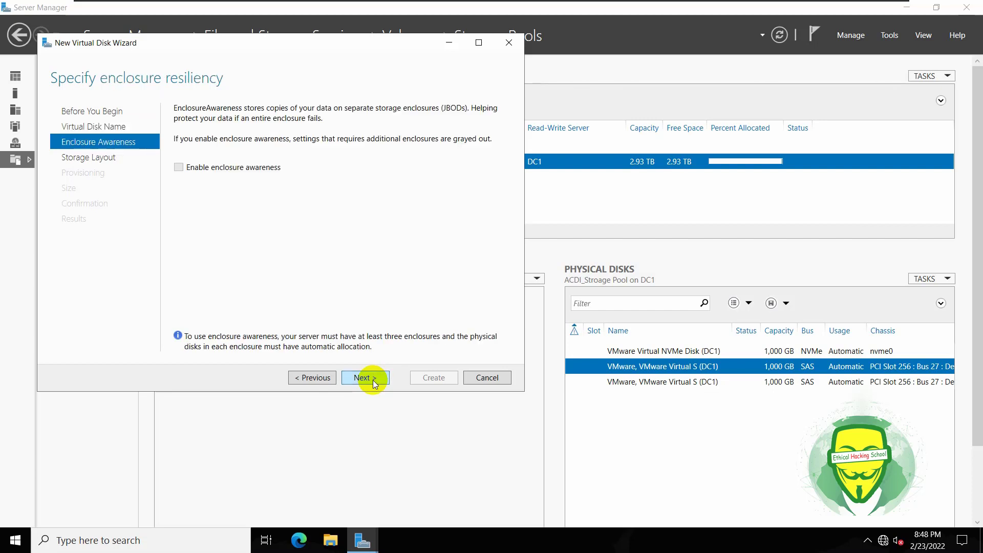
click(370, 380)
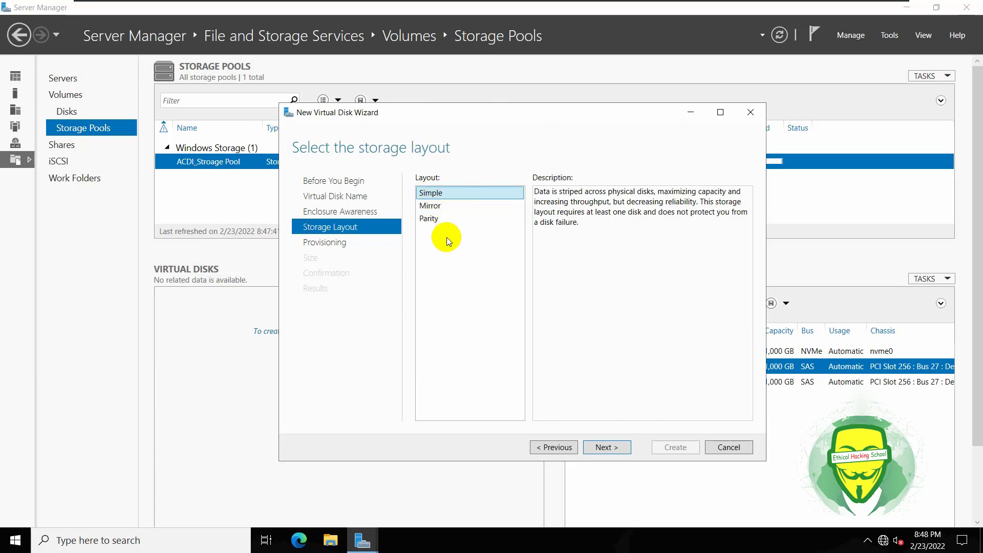
Choose the Simple storage layout and Thin provisioning for the virtual disk.
click(430, 208)
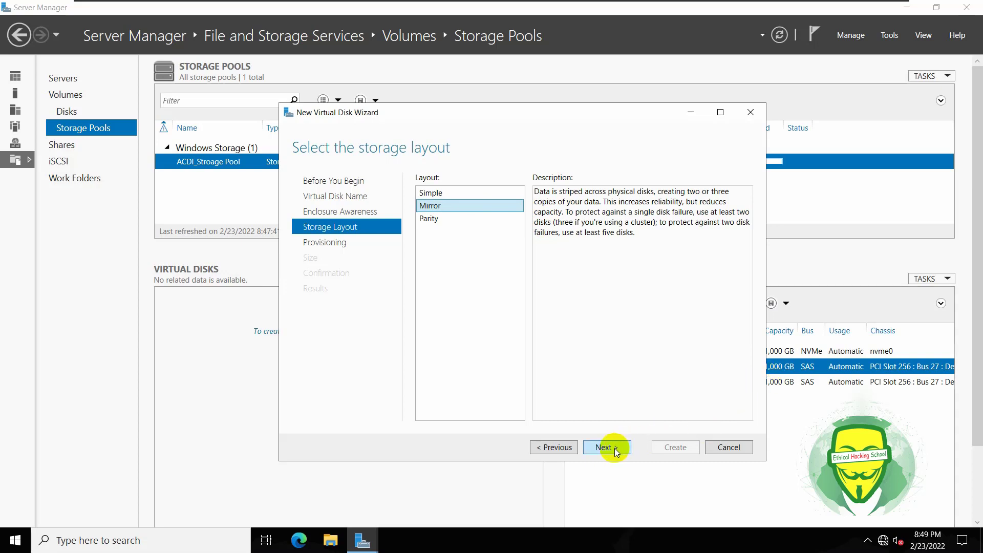
click(430, 193)
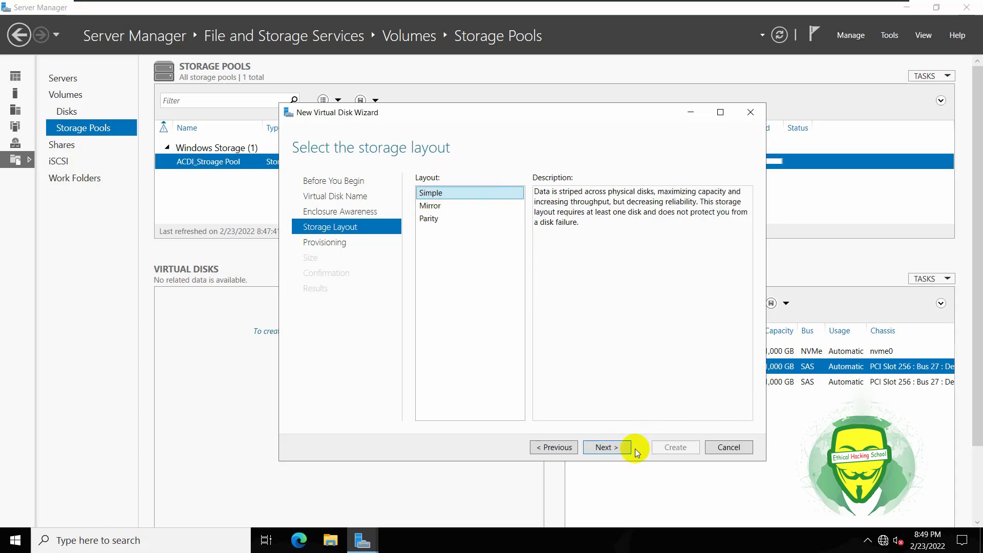
click(619, 448)
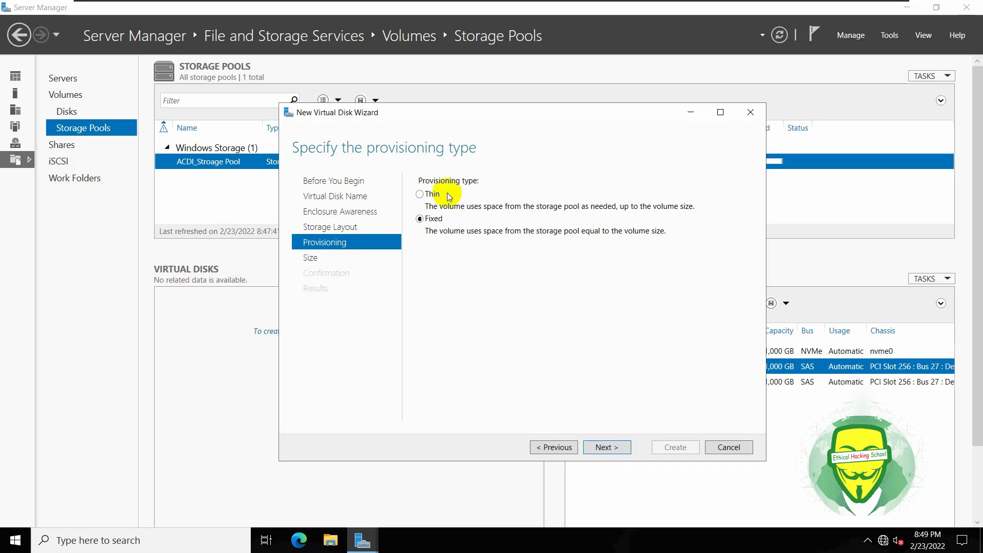
click(420, 194)
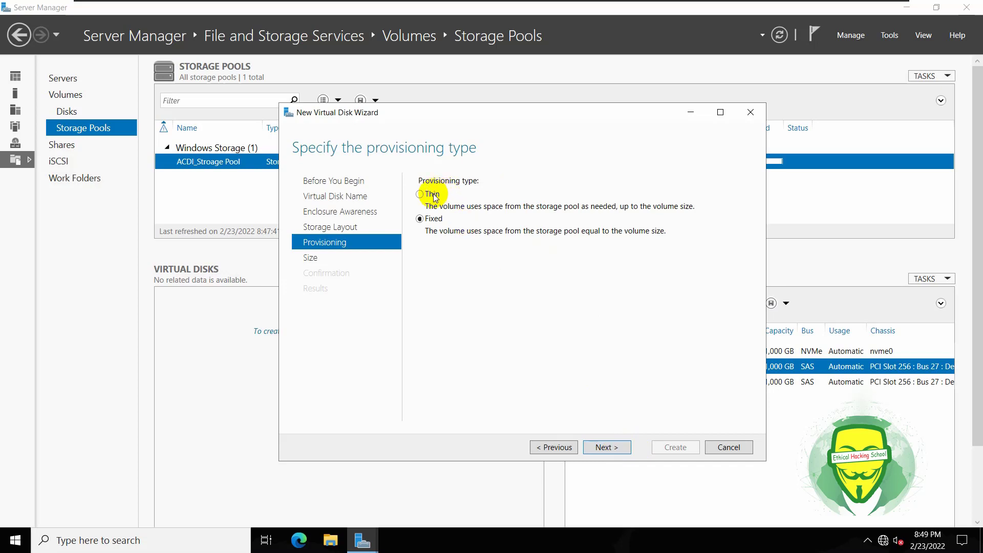
click(438, 220)
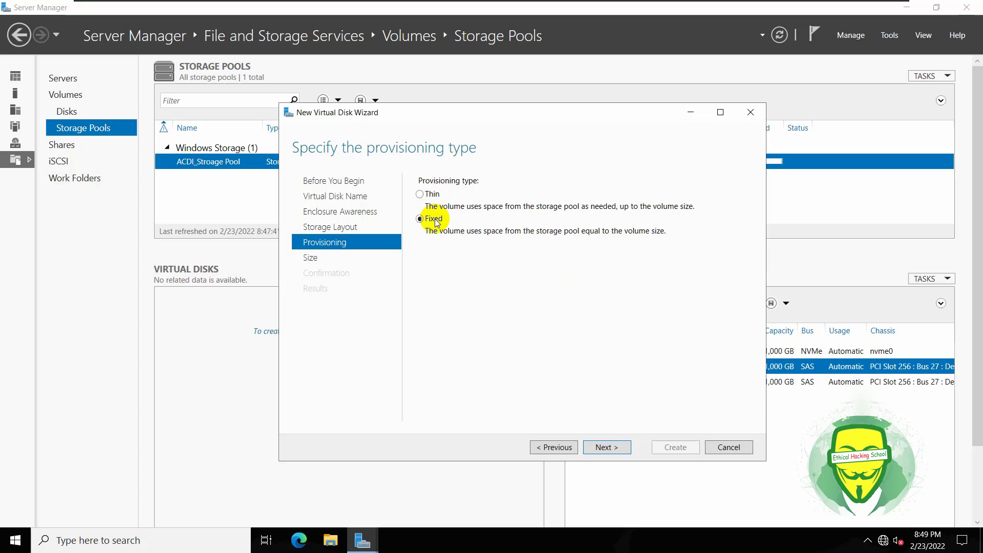
click(427, 195)
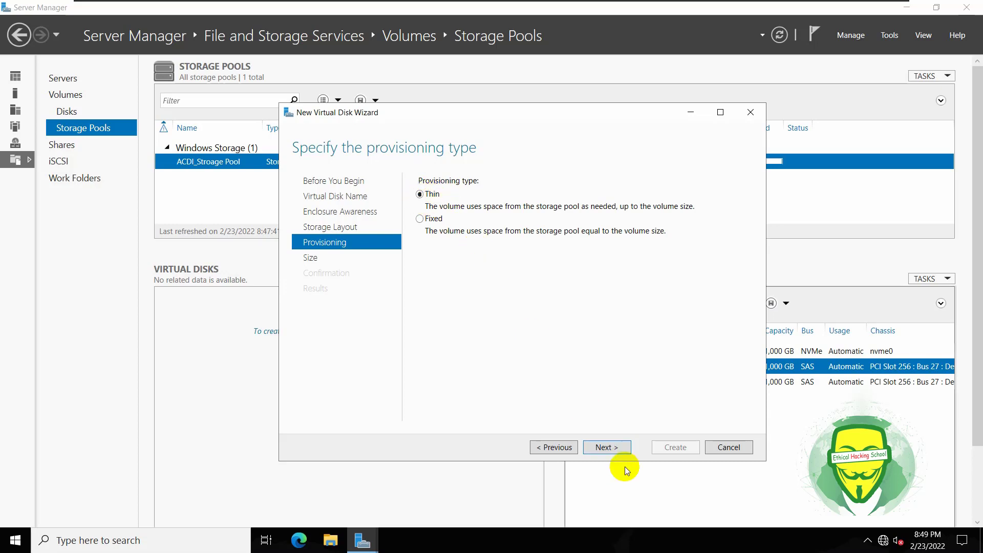
click(603, 448)
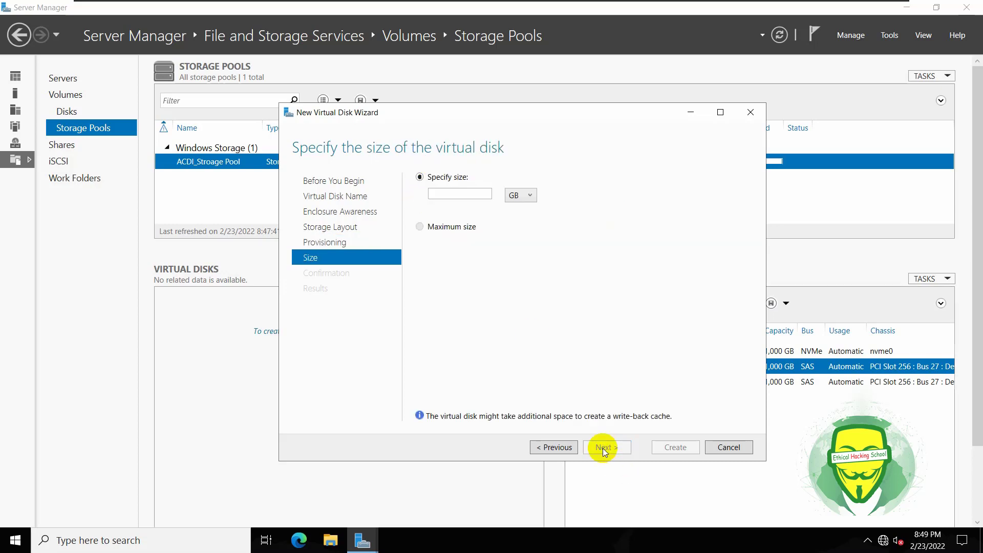
Set the virtual disk's size to 5 TB and proceed to the confirmation of the selections.
click(517, 196)
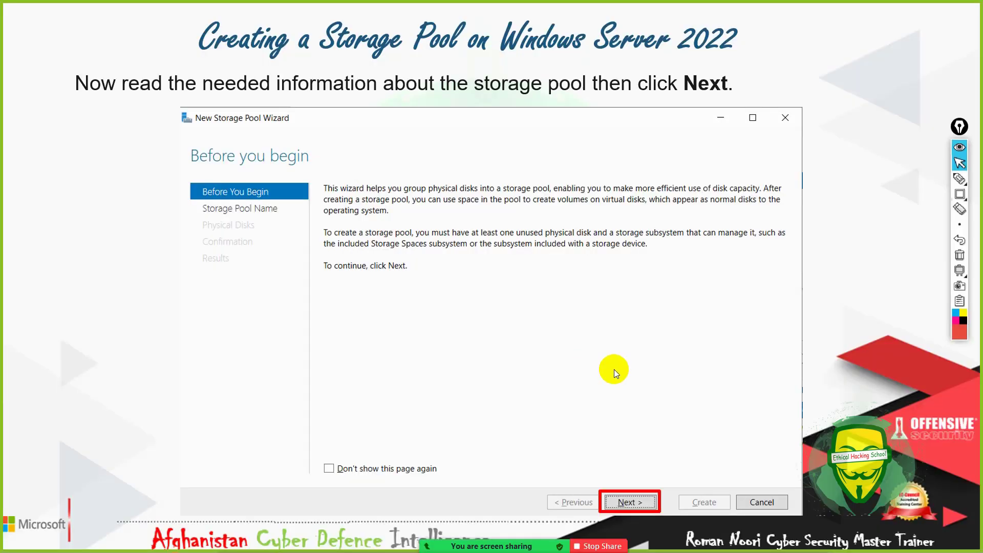
key(alt+Tab)
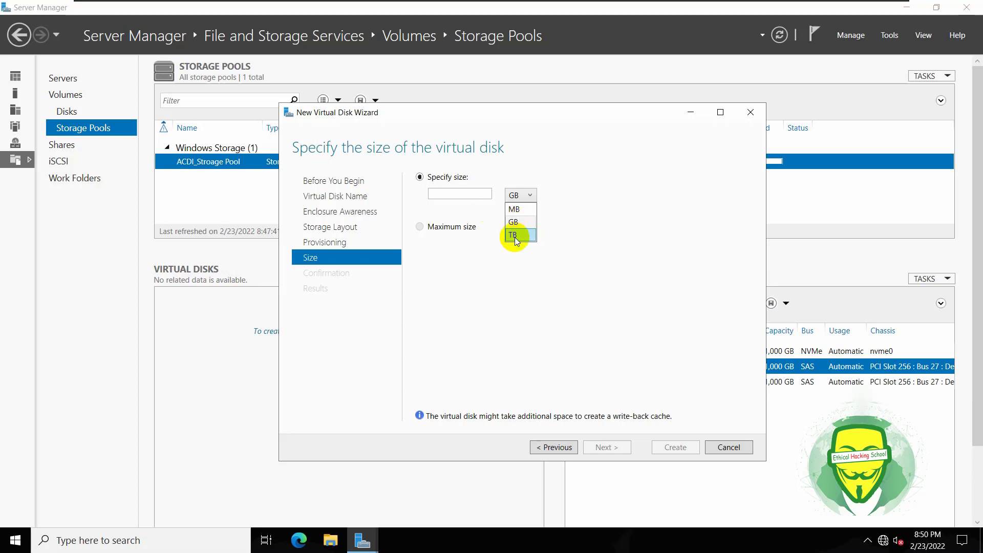
click(514, 235)
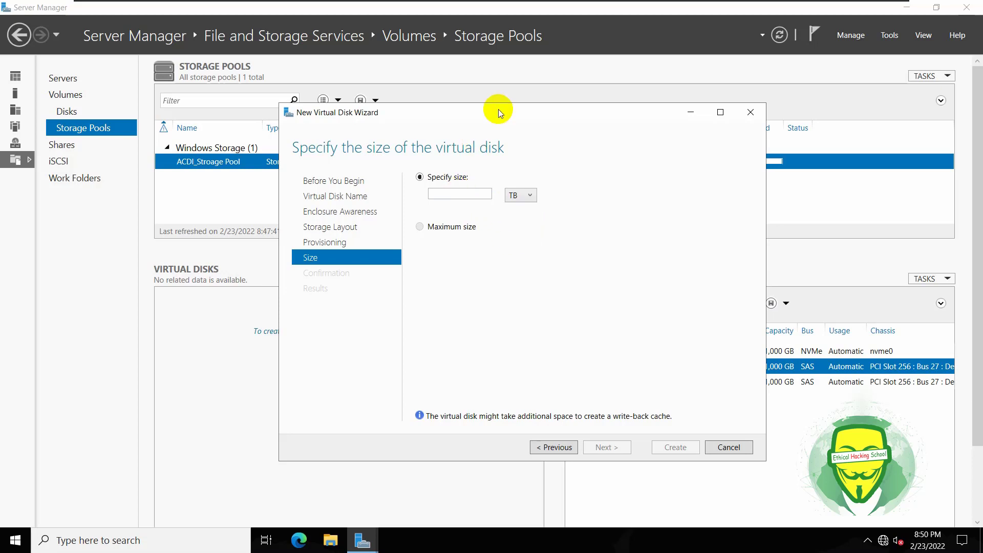
drag(498, 109, 564, 136)
click(465, 221)
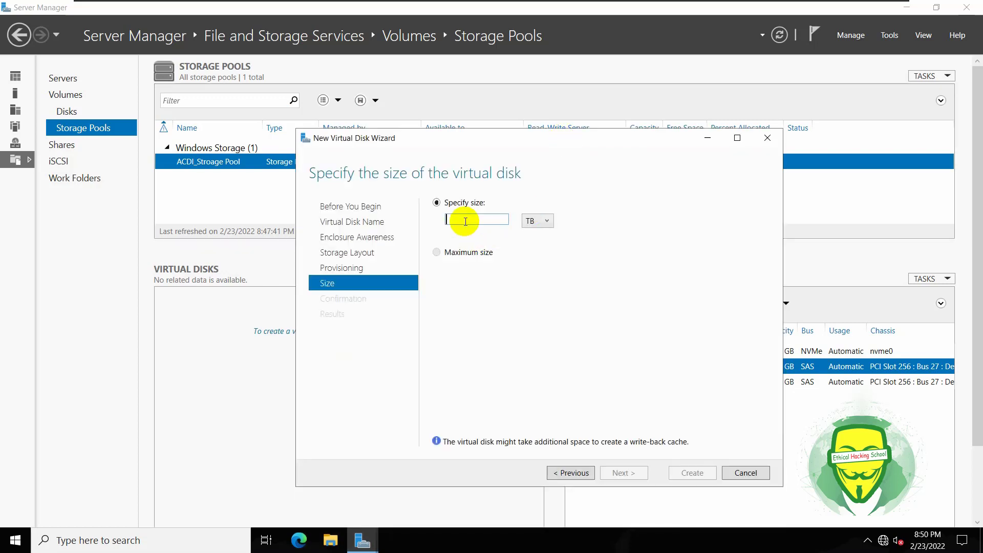
text(5)
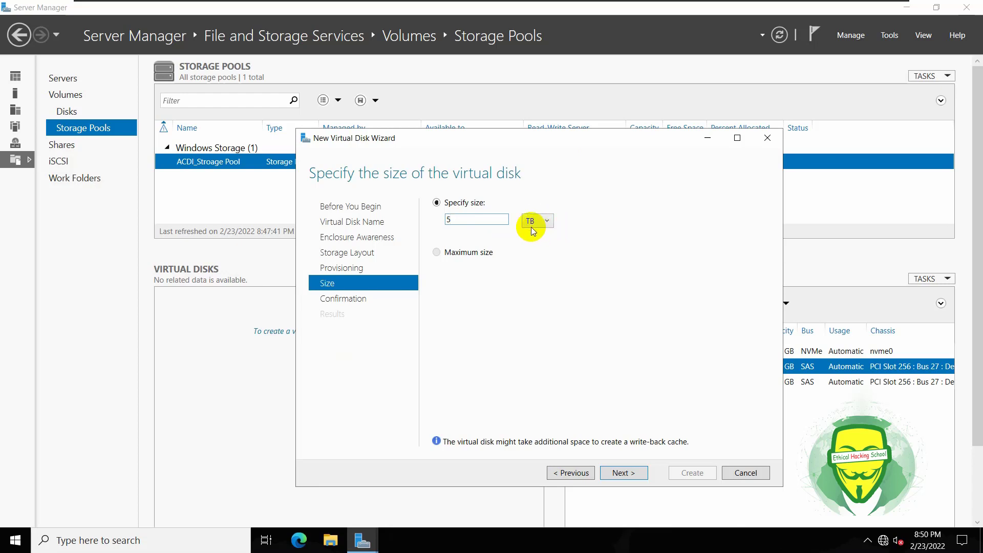
drag(506, 220, 437, 224)
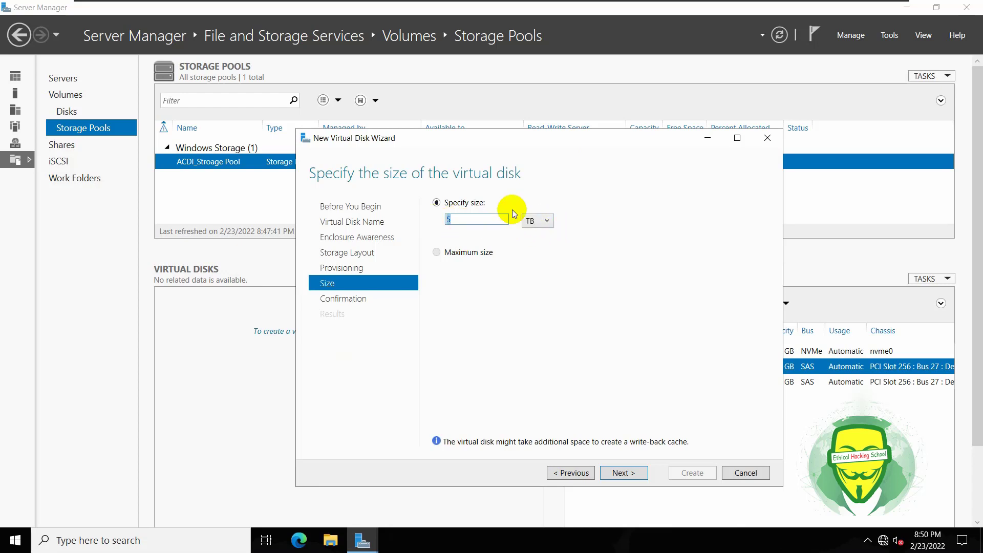
drag(523, 137, 471, 127)
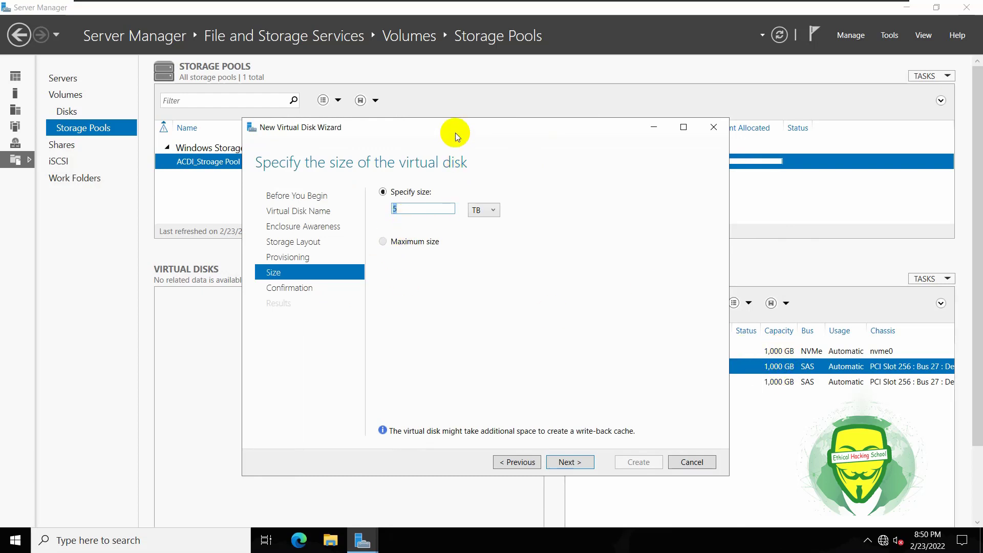
drag(456, 127, 496, 131)
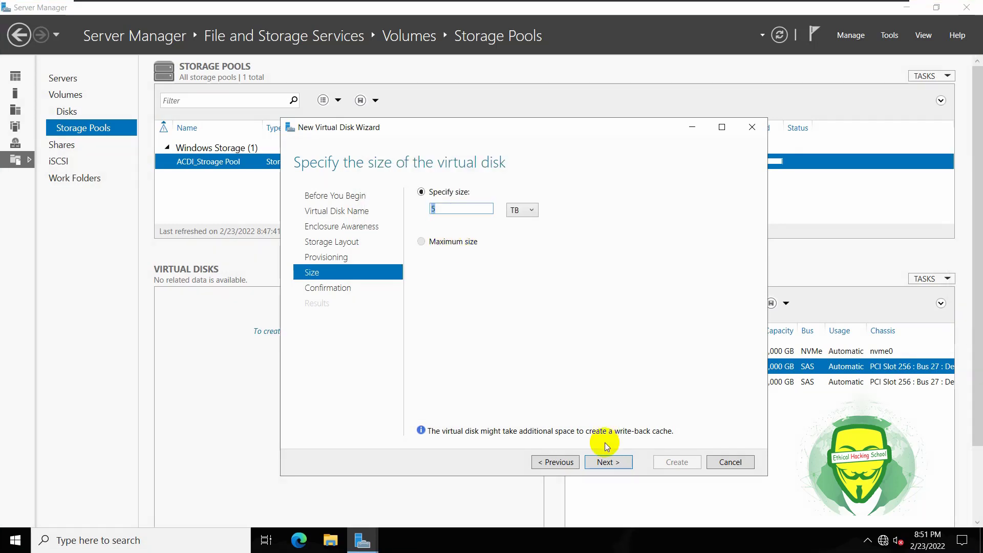
click(608, 461)
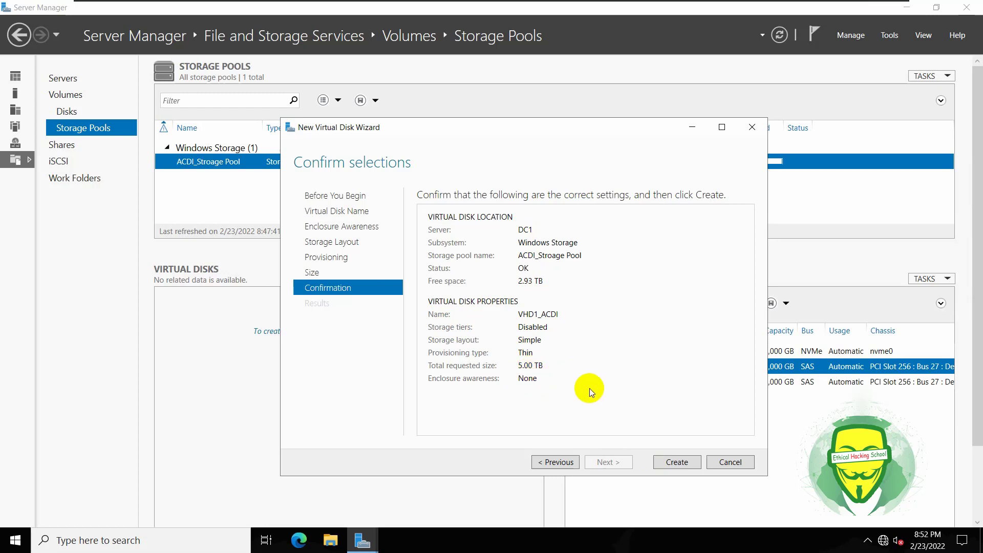
Create the virtual disk and close its wizard with the option to create a volume kept enabled.
click(672, 462)
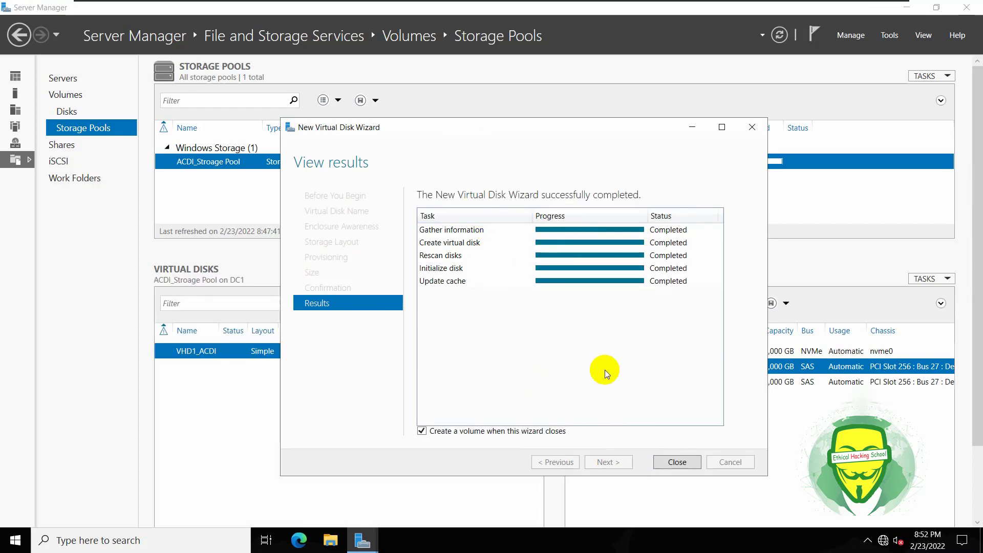
click(678, 462)
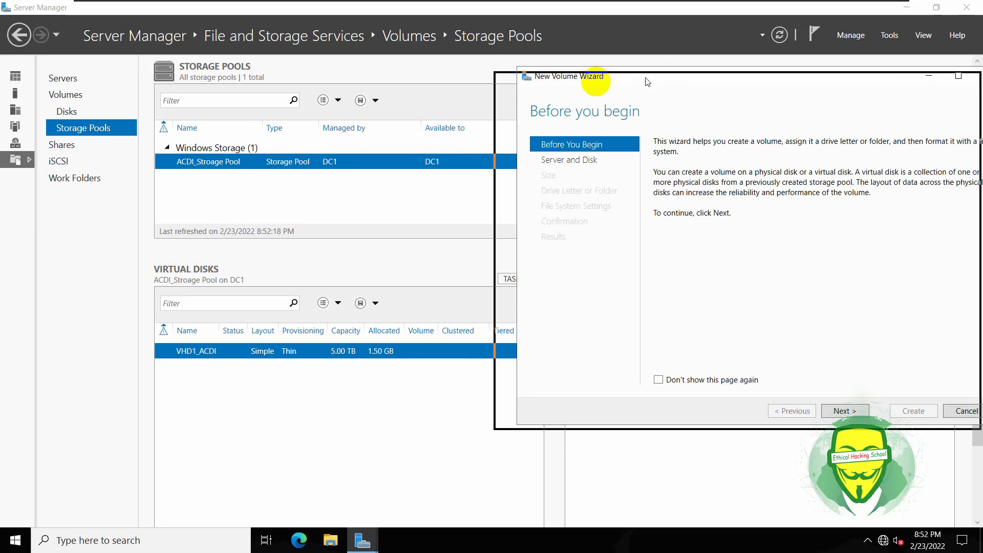
drag(646, 82, 348, 94)
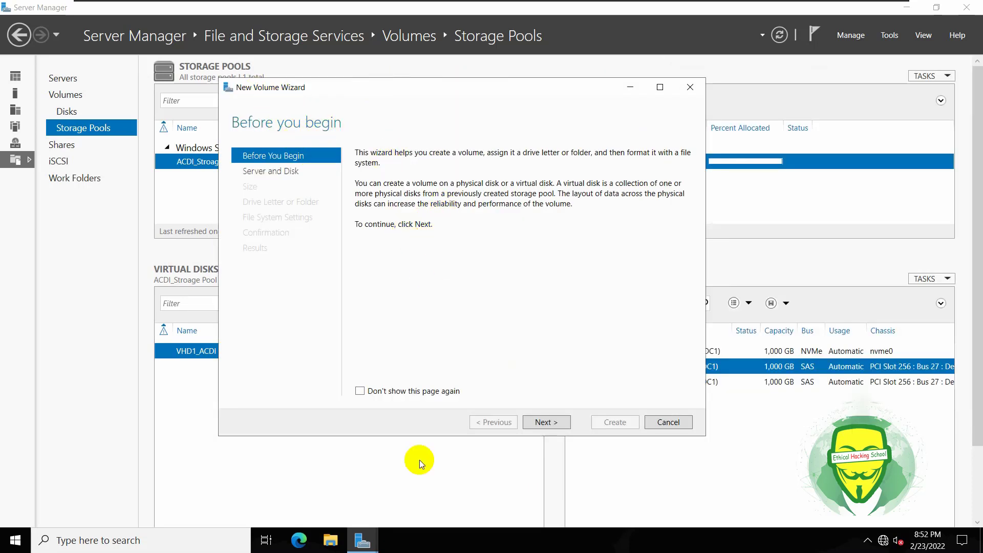
Switch to File Explorer, check the drives under This PC and open the computer's management console.
click(330, 541)
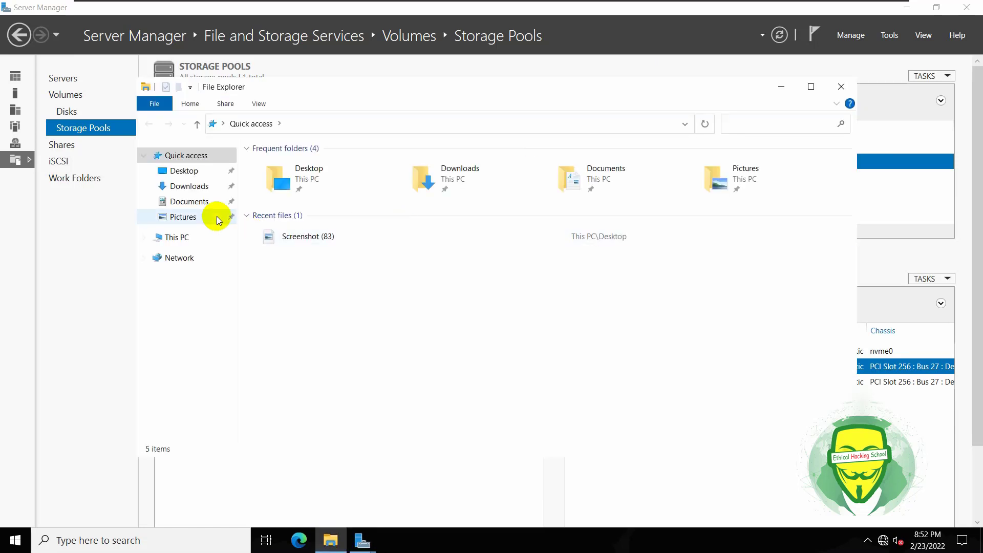
click(181, 237)
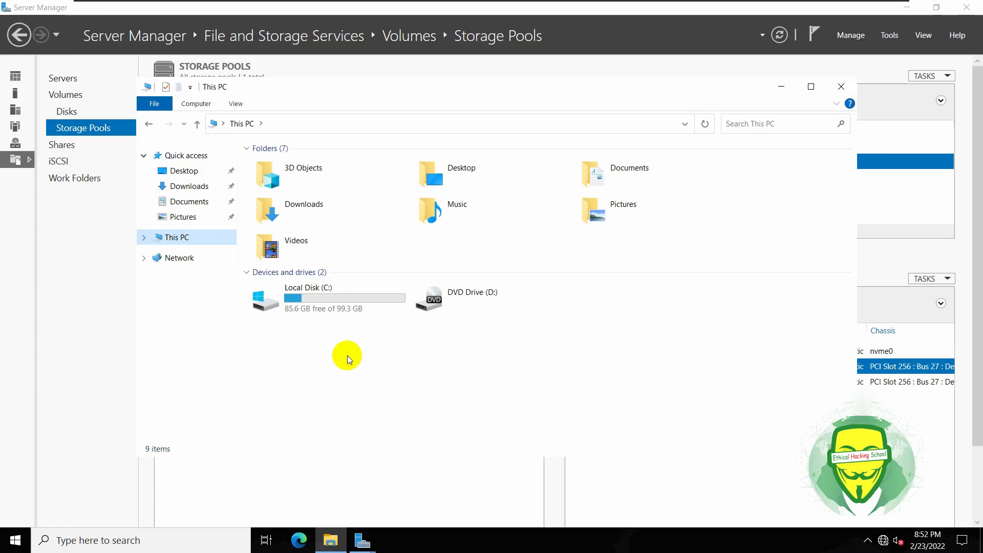
right_click(169, 237)
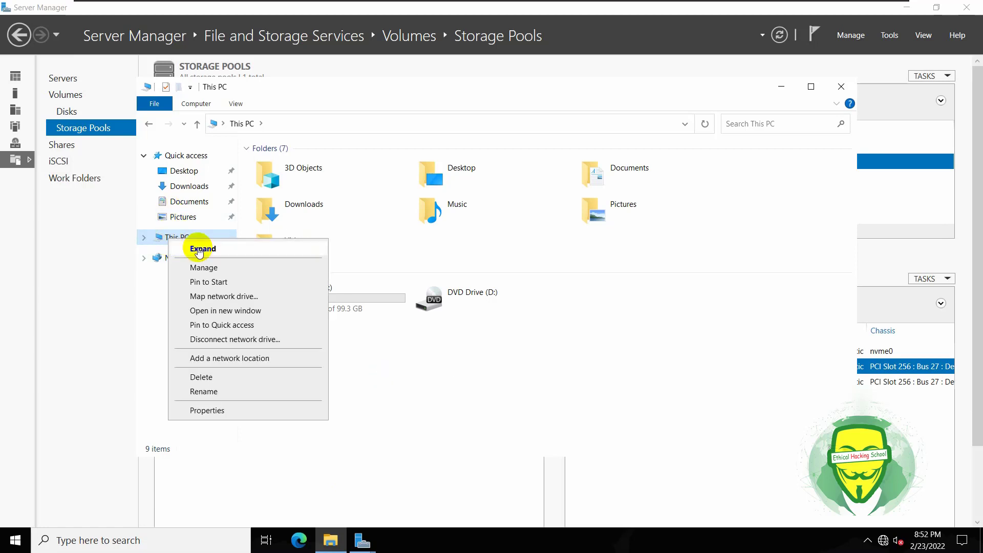
click(244, 268)
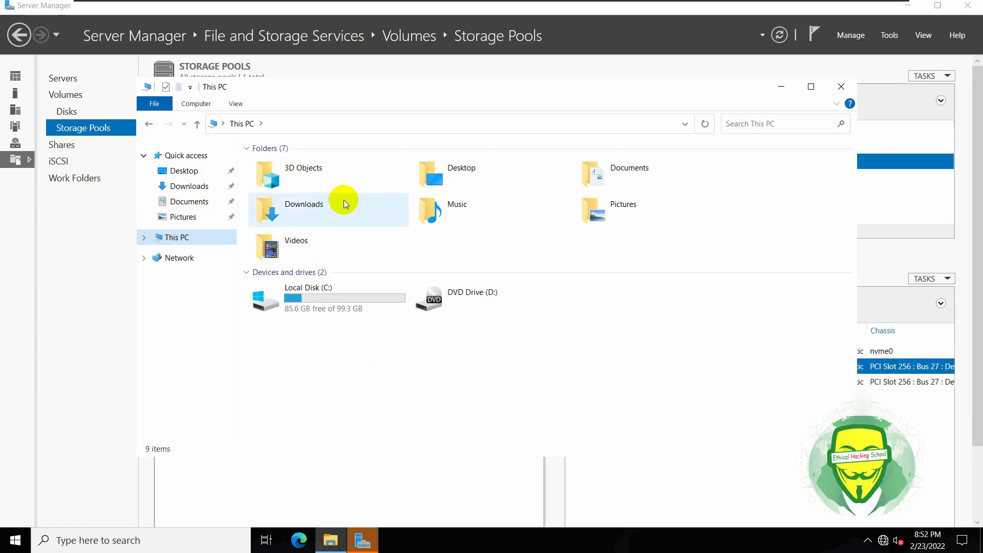
Switch back to Server Manager and bring up the waiting New Volume Wizard.
click(362, 538)
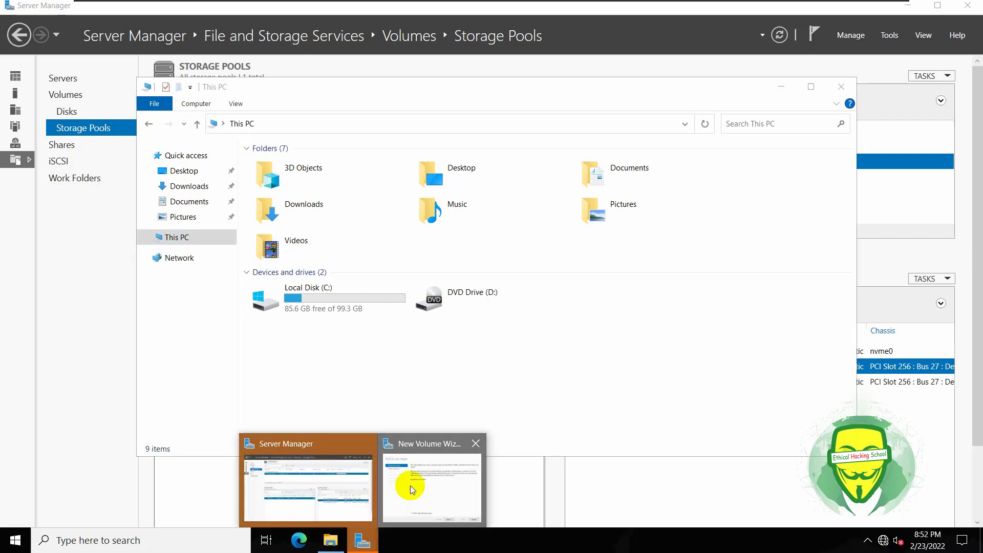
click(417, 500)
click(362, 543)
click(348, 496)
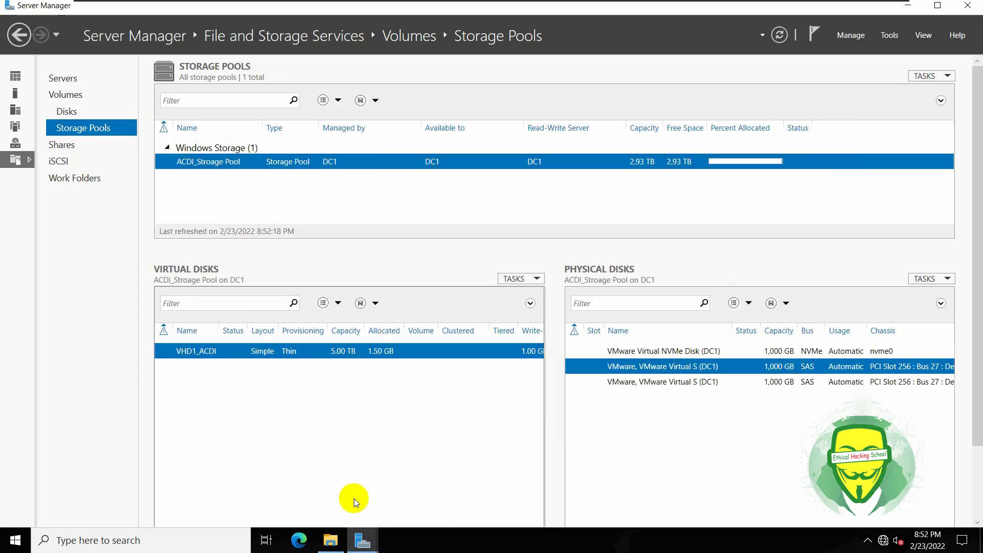
click(362, 540)
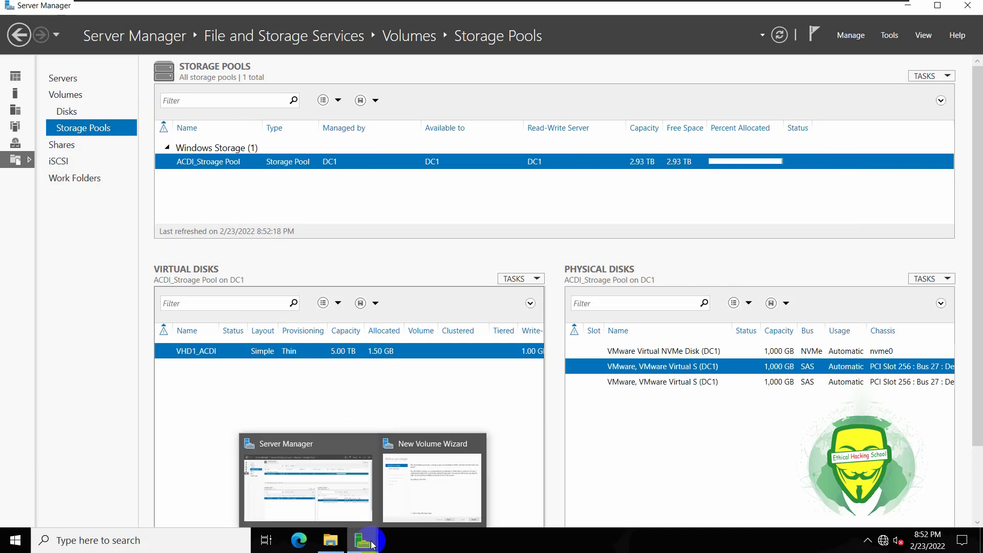
click(362, 540)
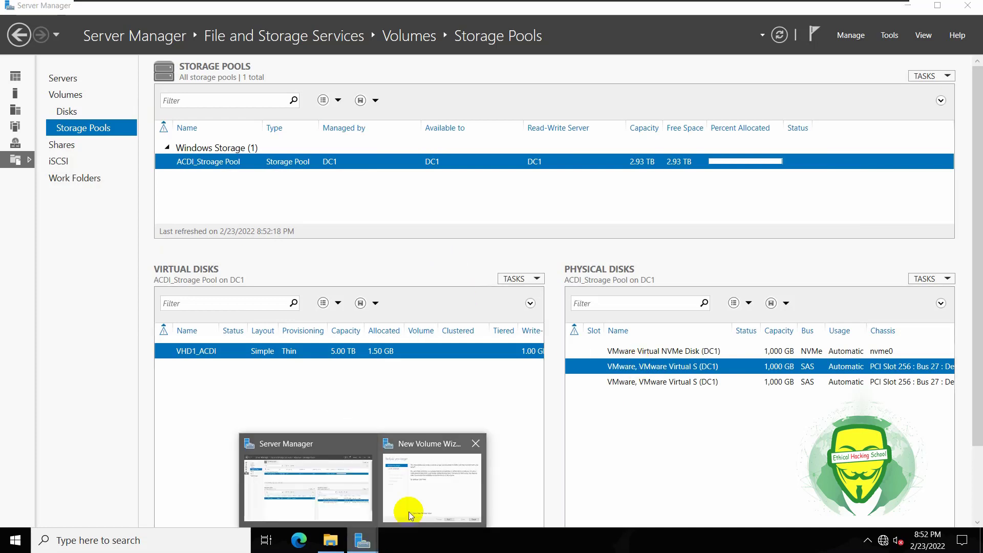
click(410, 507)
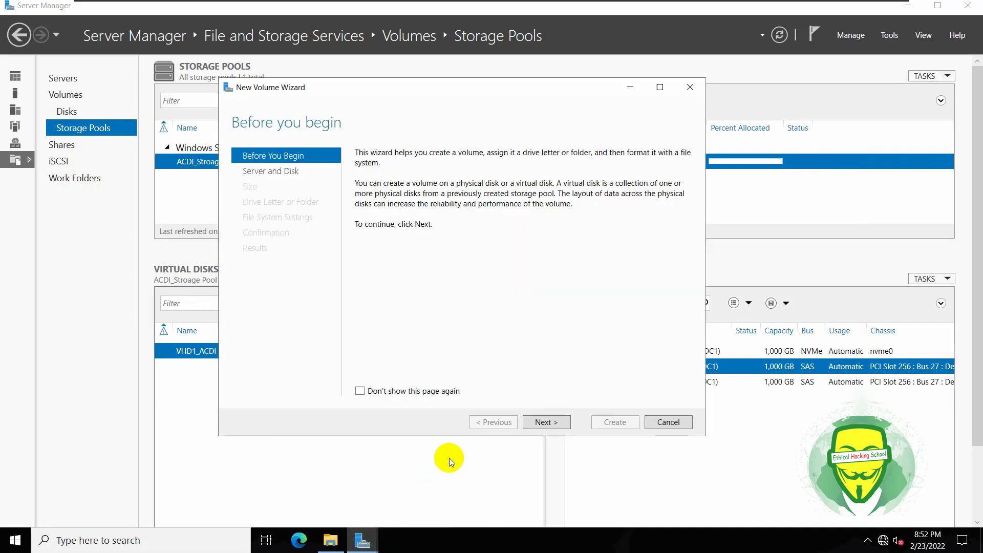
Select the virtual disk VHD1_ACDI on server DC1 for the new volume and proceed to its size.
click(544, 423)
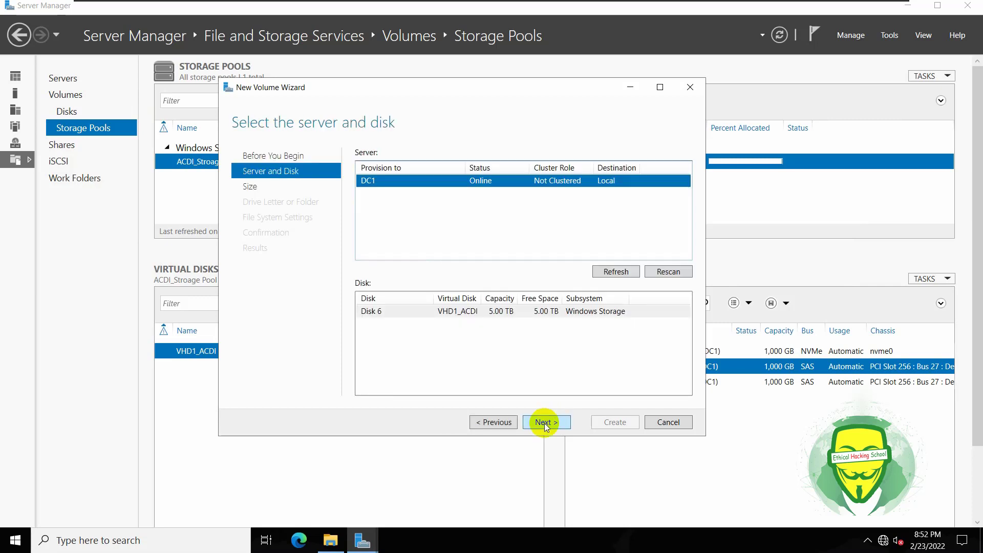
click(449, 311)
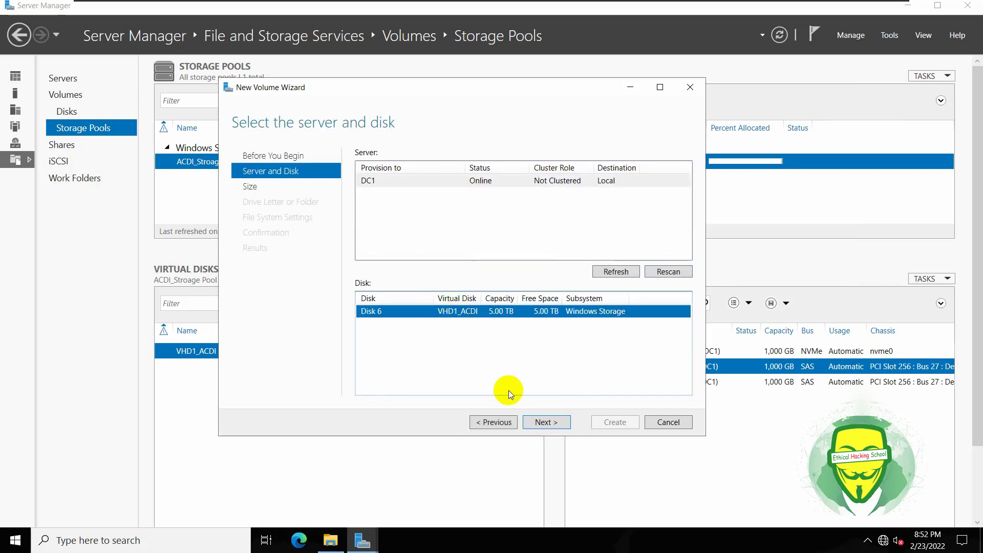
click(546, 423)
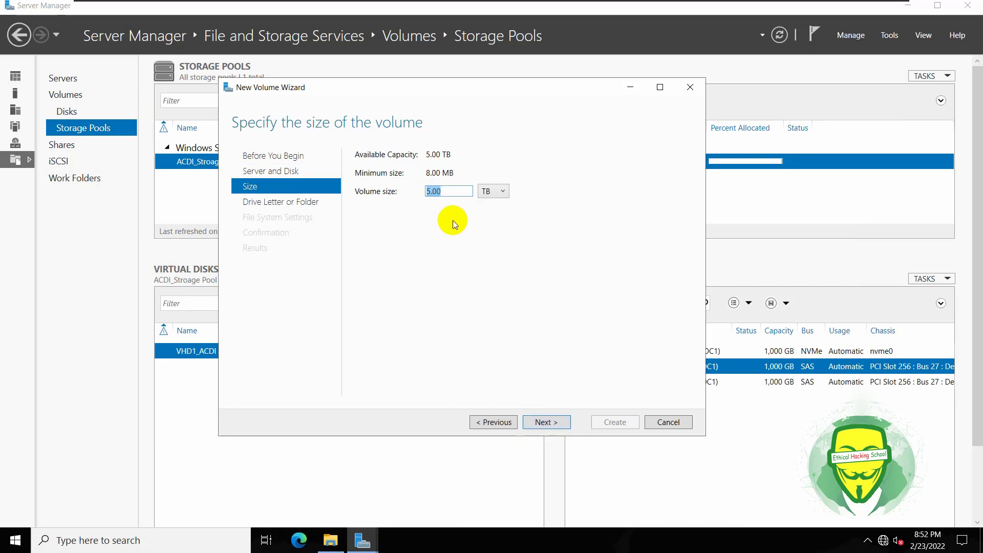
Try a volume size of 10 GB.
click(449, 192)
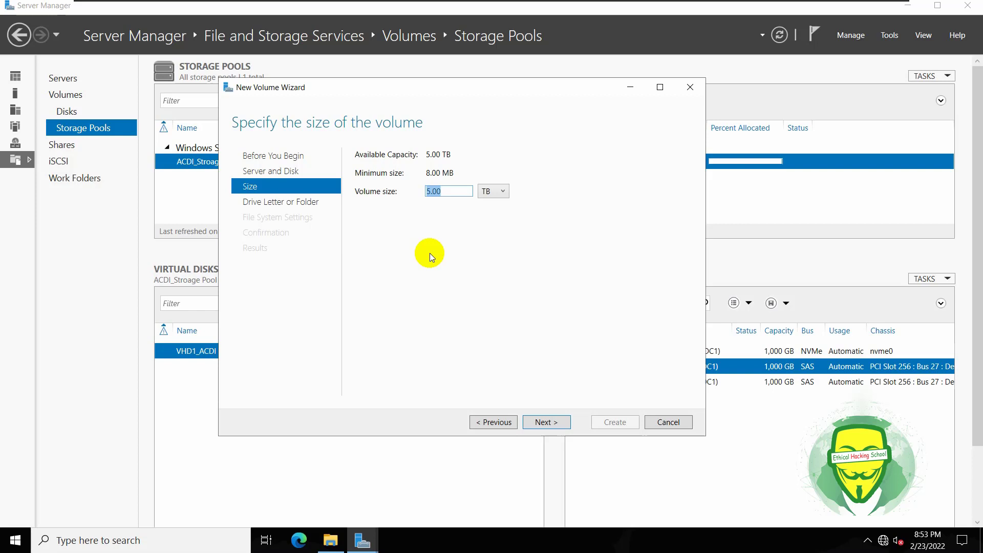
text(100)
key(BackSpace)
drag(445, 195, 414, 189)
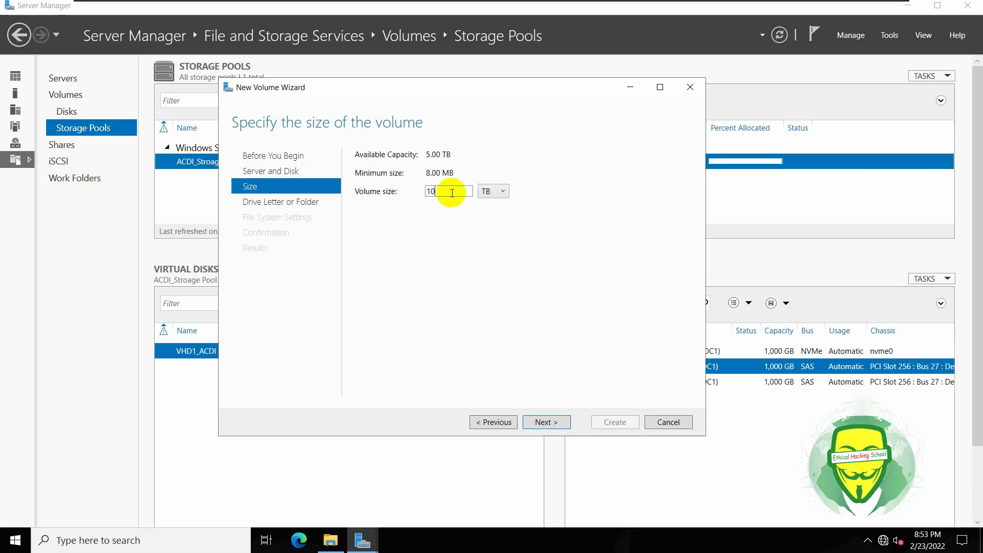
click(497, 191)
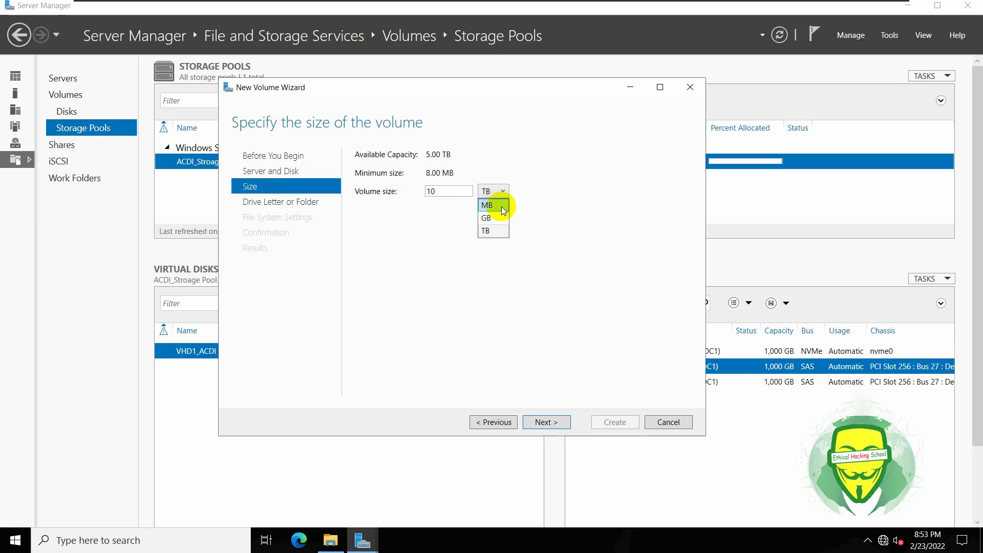
click(487, 218)
Set the volume size to 5 TB and proceed to the drive letter assignment.
drag(443, 195, 407, 190)
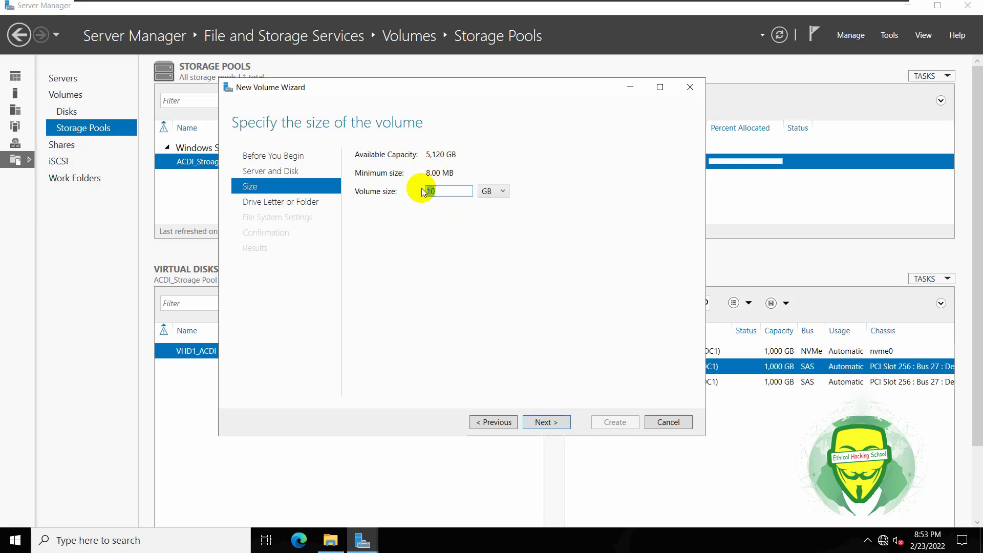
text(5)
click(499, 191)
click(490, 232)
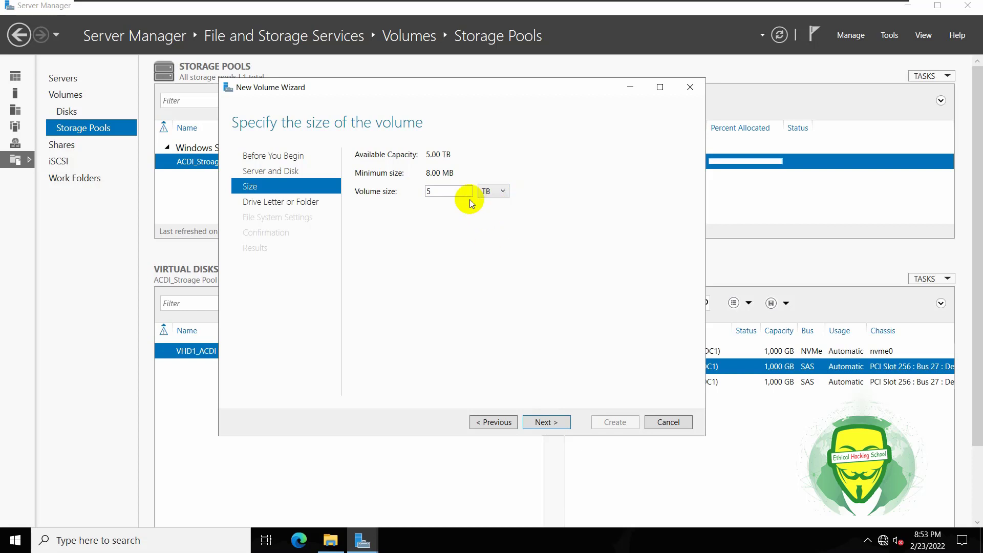
click(555, 424)
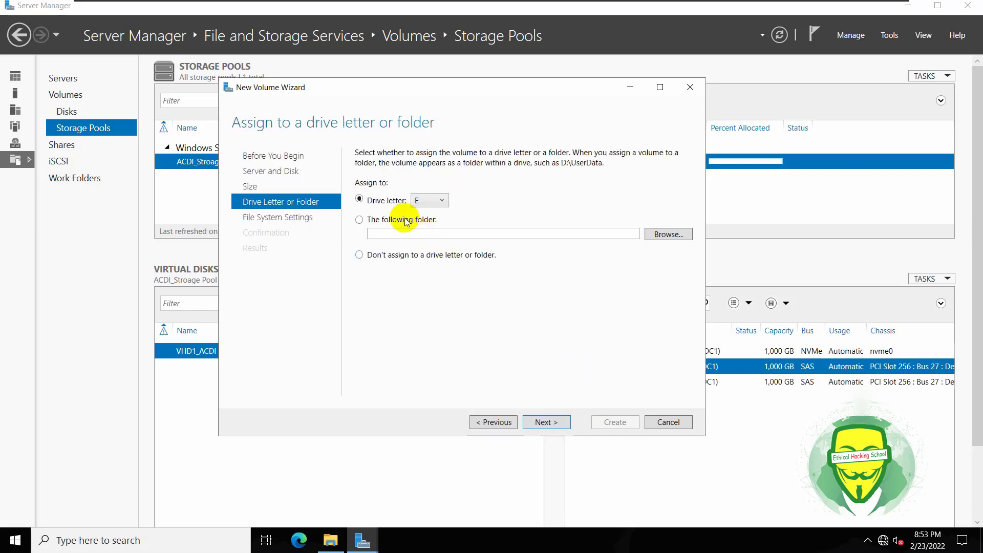
Accept drive letter E and label the NTFS volume ACDI_VHD.
click(545, 423)
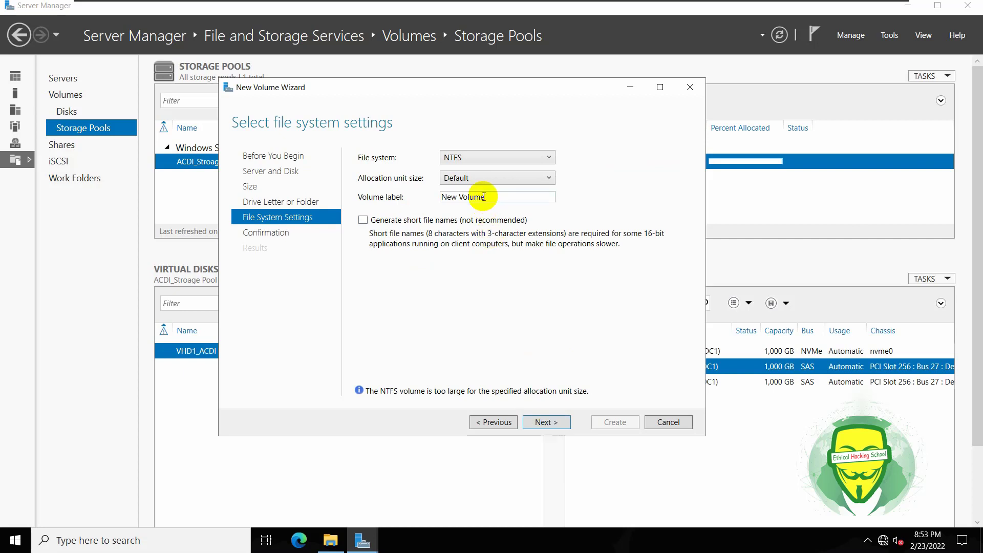
drag(493, 197, 423, 197)
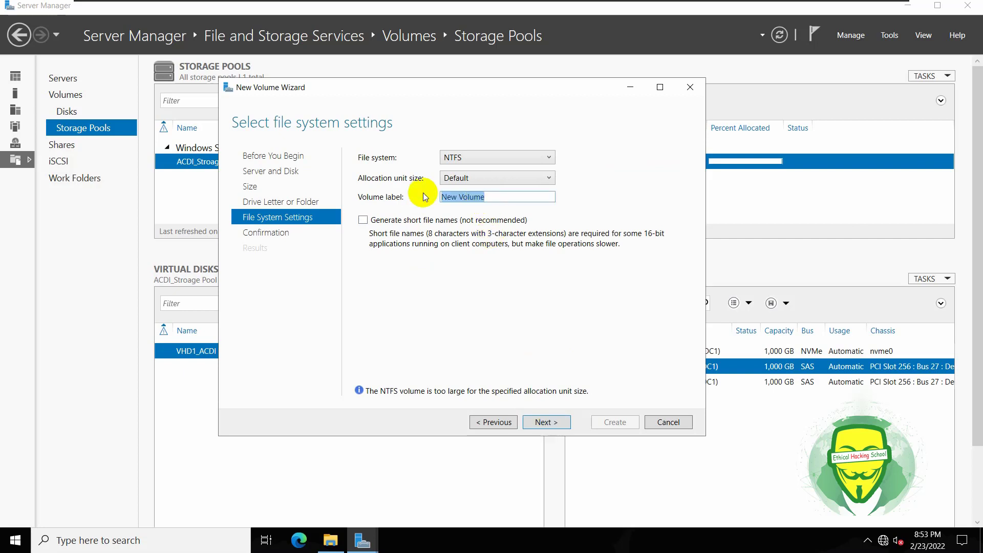
text(ACDI_VHD)
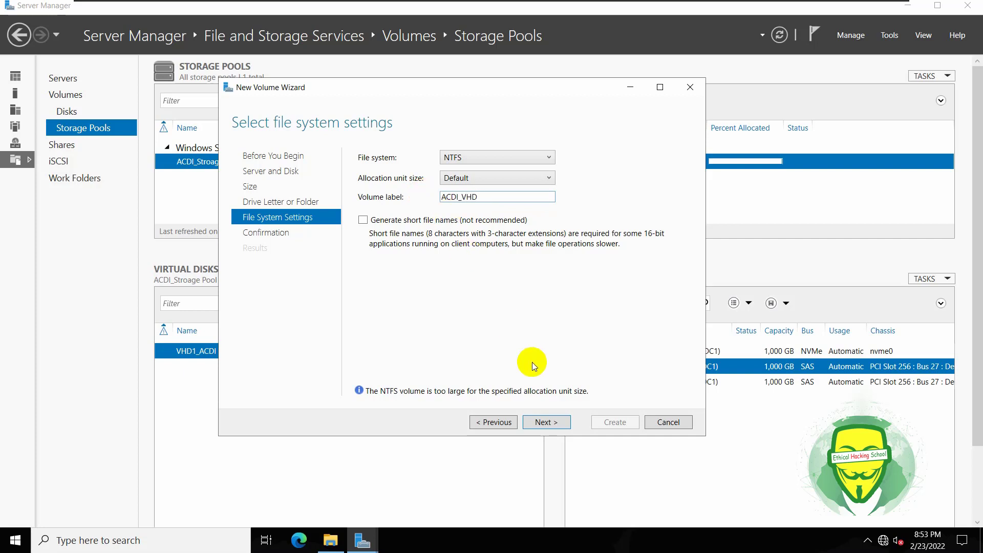
Confirm the selections, create the volume and close its wizard.
click(541, 421)
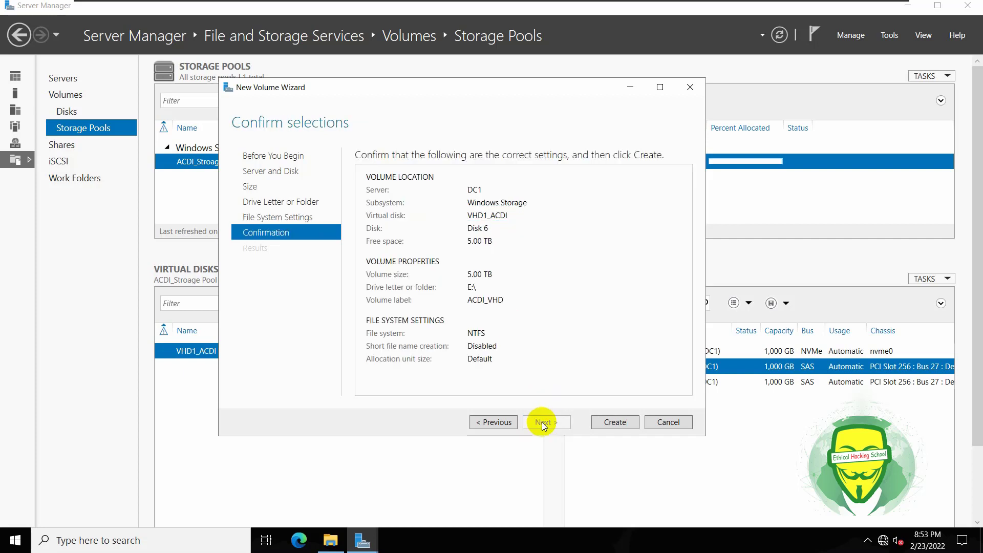
click(613, 422)
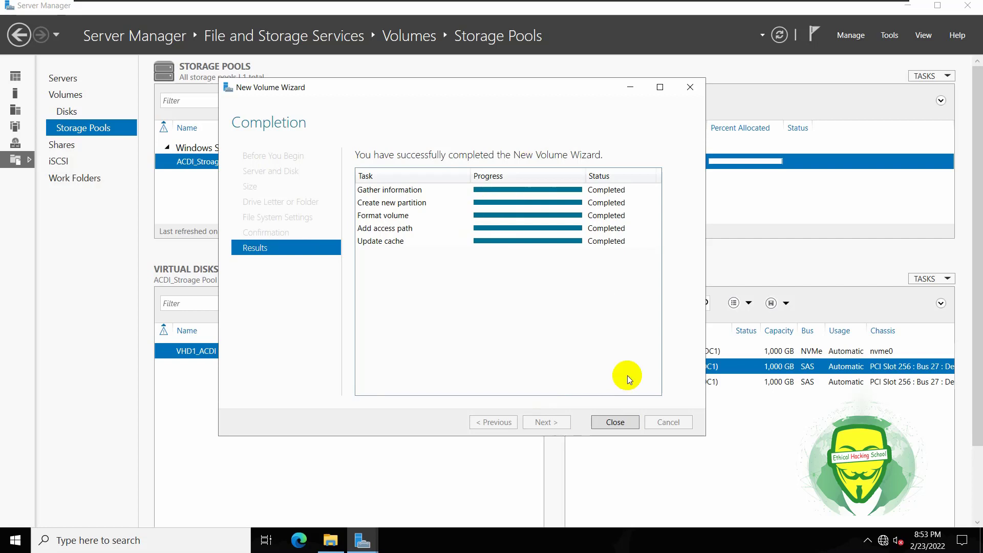
click(618, 421)
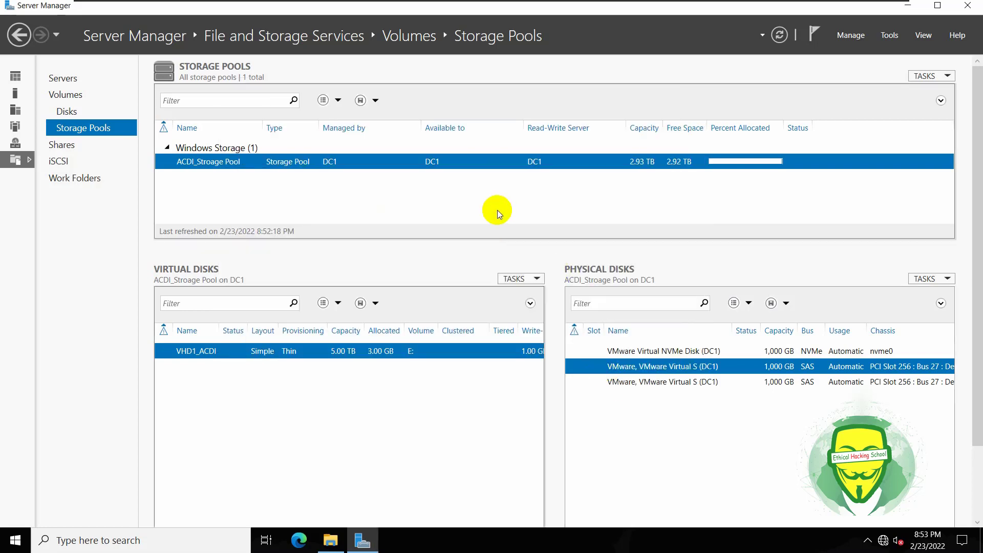
Look over the pool's physical disks, check the ACDI_VHD (E:) drive in File Explorer and close that window.
click(621, 383)
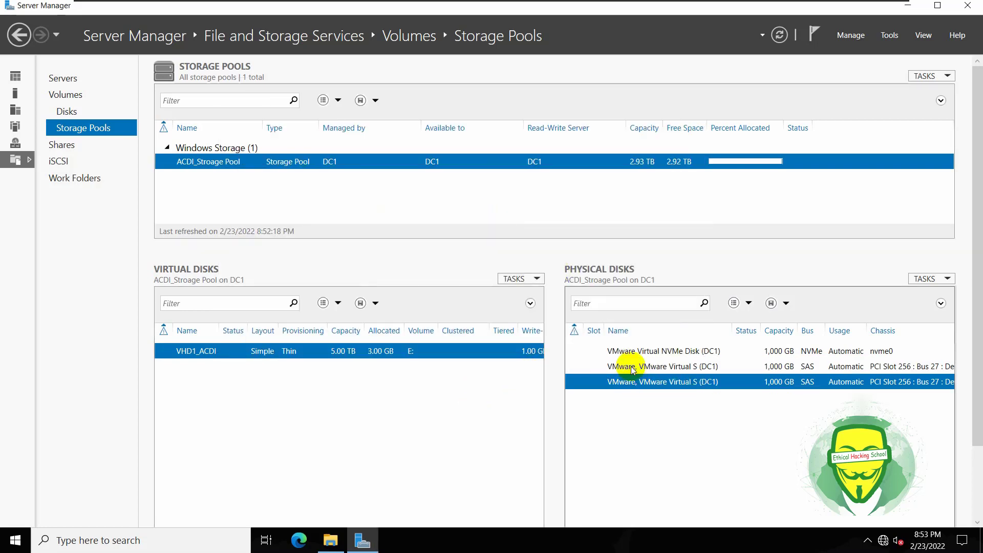
click(620, 353)
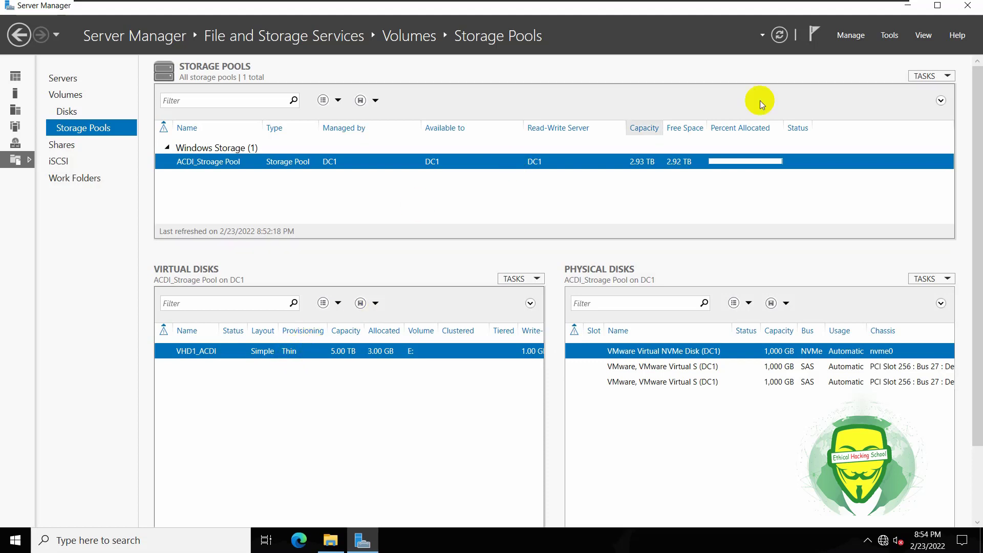
click(909, 10)
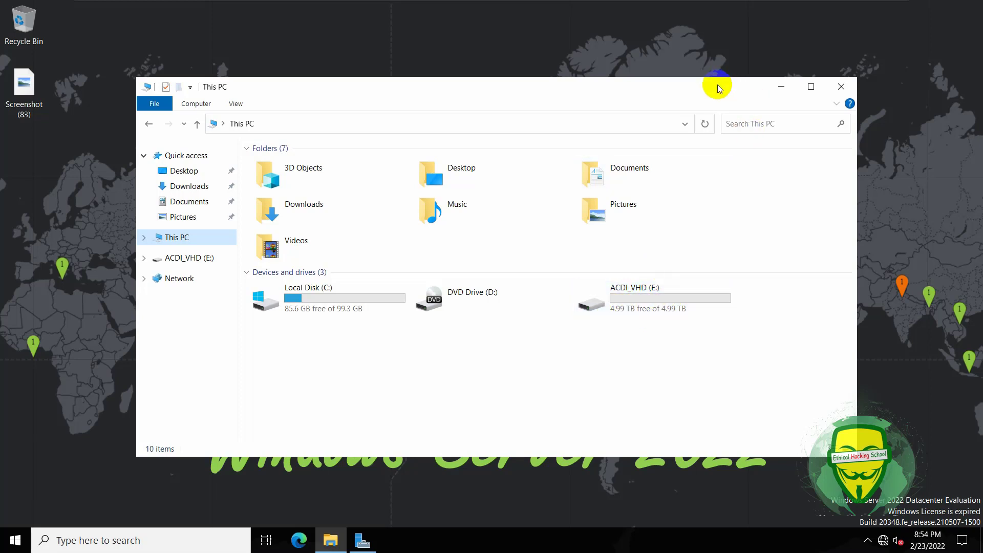
click(811, 88)
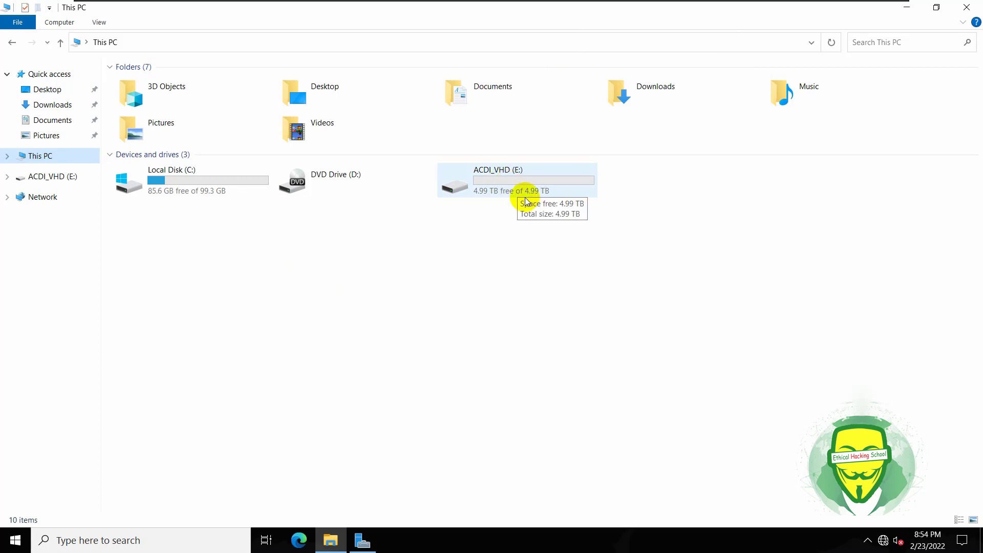
double_click(511, 180)
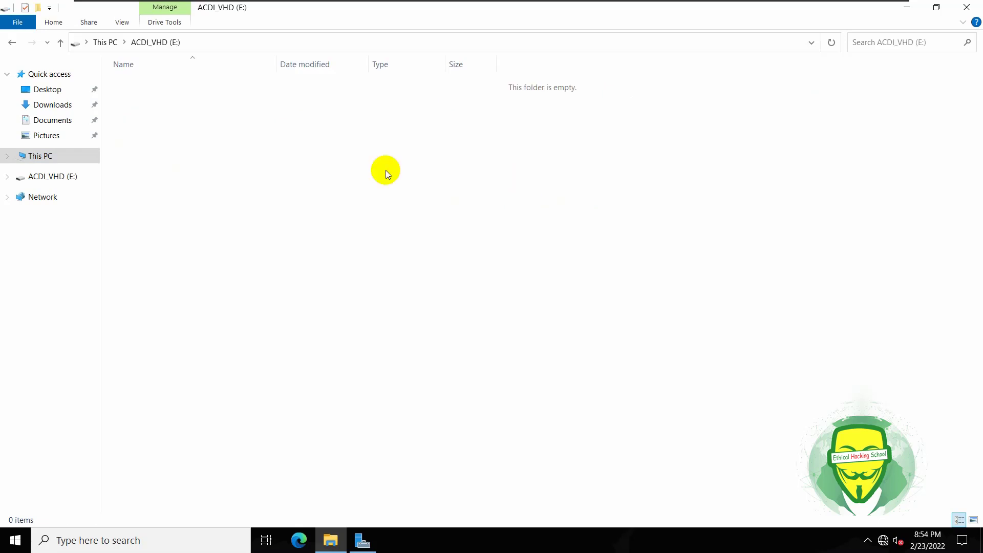
click(969, 7)
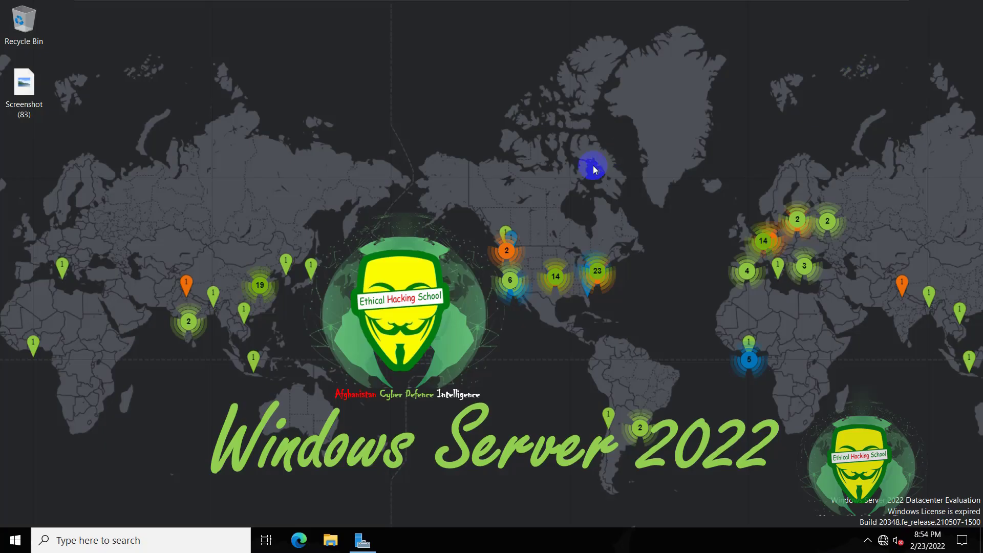
Return to Server Manager and detach the virtual disk VHD1_ACDI, accepting the confirmation.
click(362, 540)
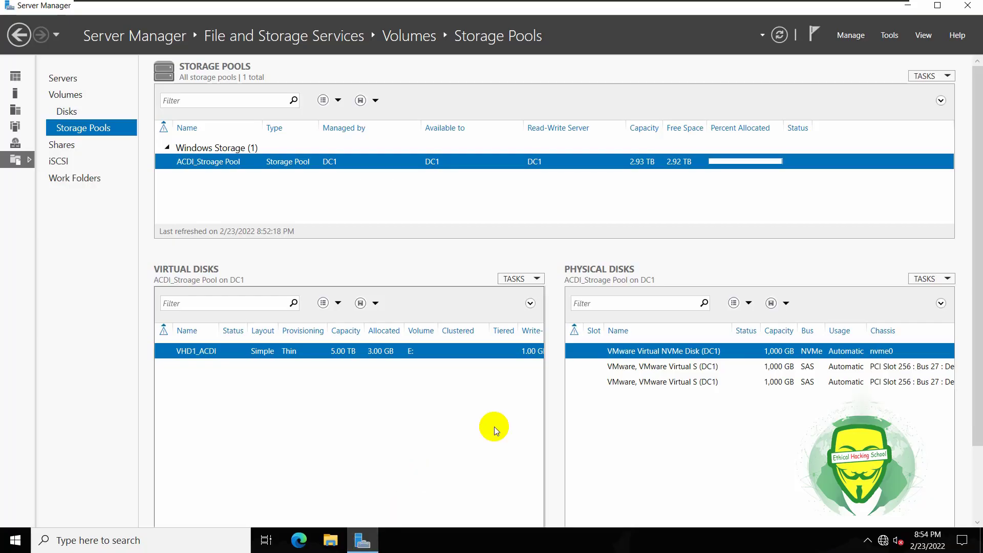
right_click(399, 352)
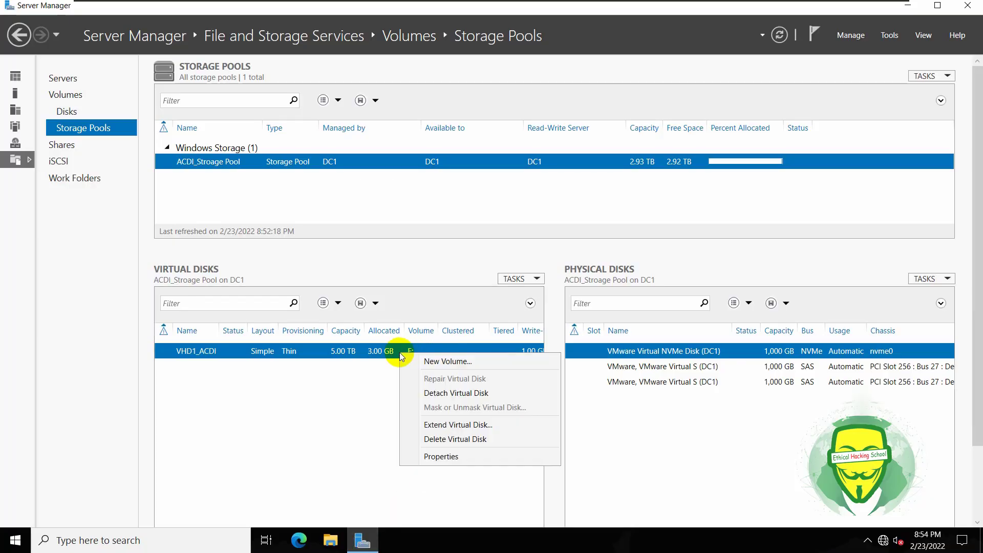
click(451, 393)
click(534, 314)
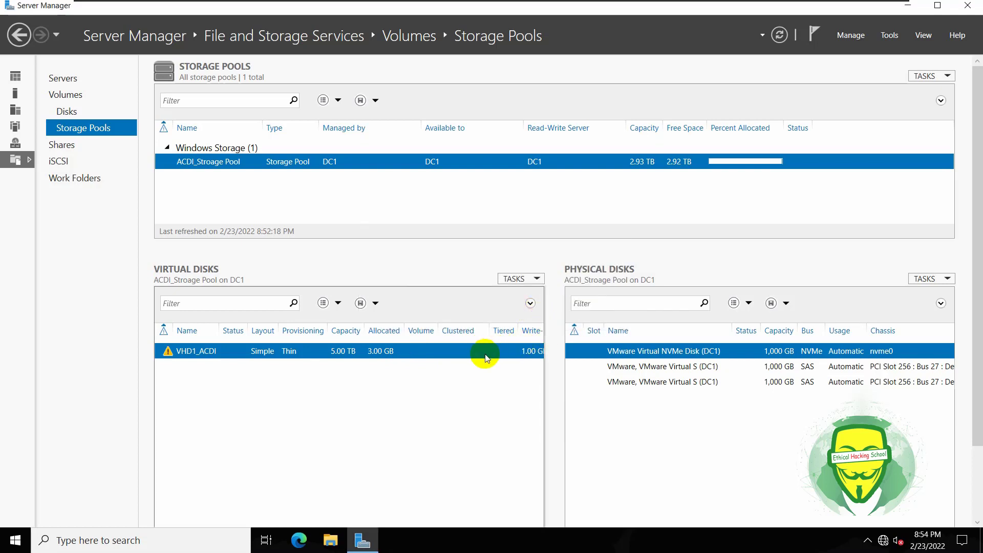
Delete the virtual disk VHD1_ACDI from the storage pool and confirm the deletion.
right_click(453, 352)
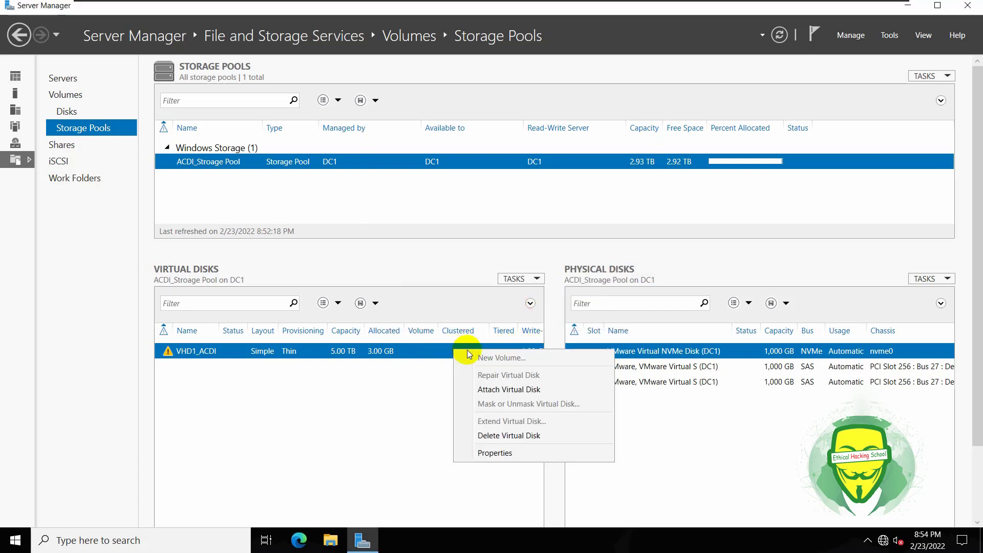
click(500, 434)
click(539, 314)
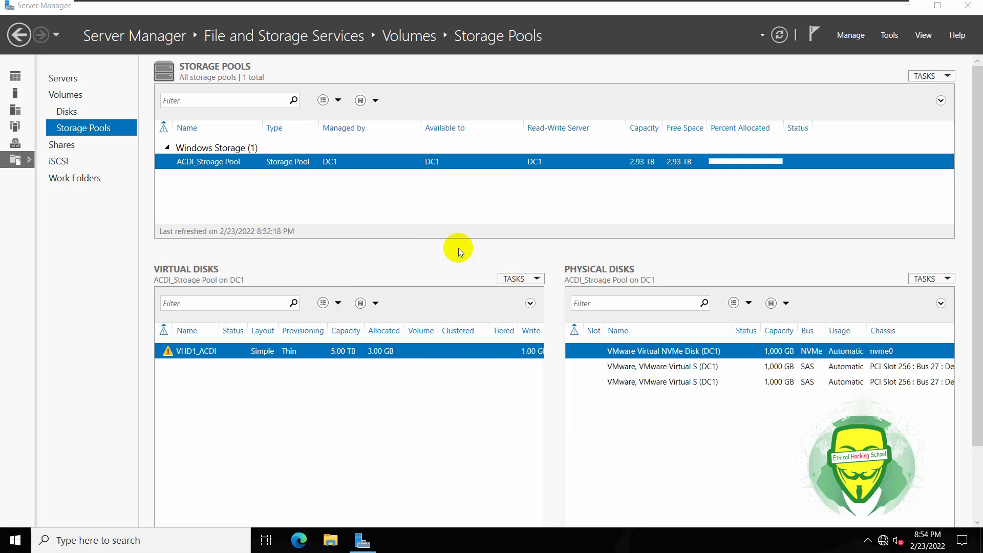
Delete the storage pool ACDI_Stroage Pool and confirm the deletion.
right_click(347, 165)
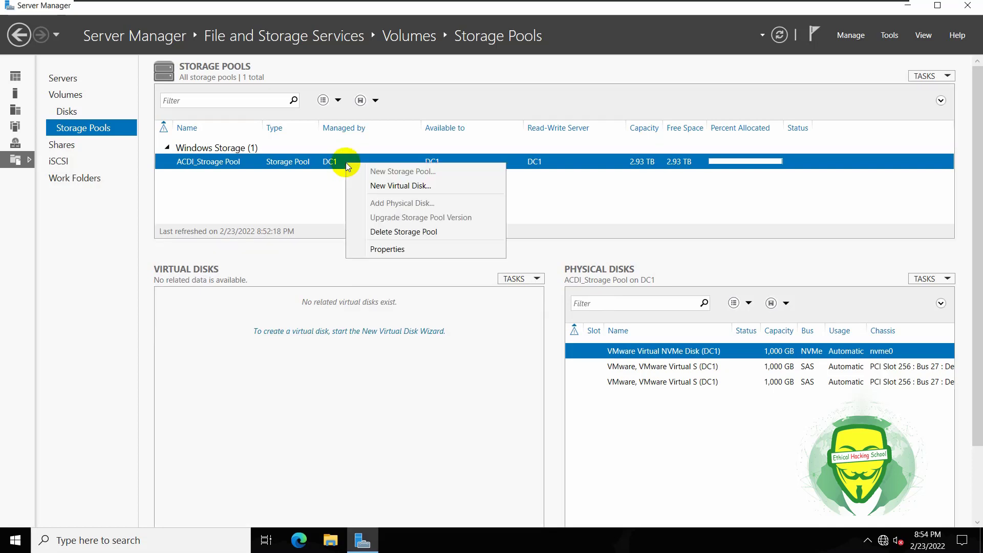
click(415, 233)
click(509, 312)
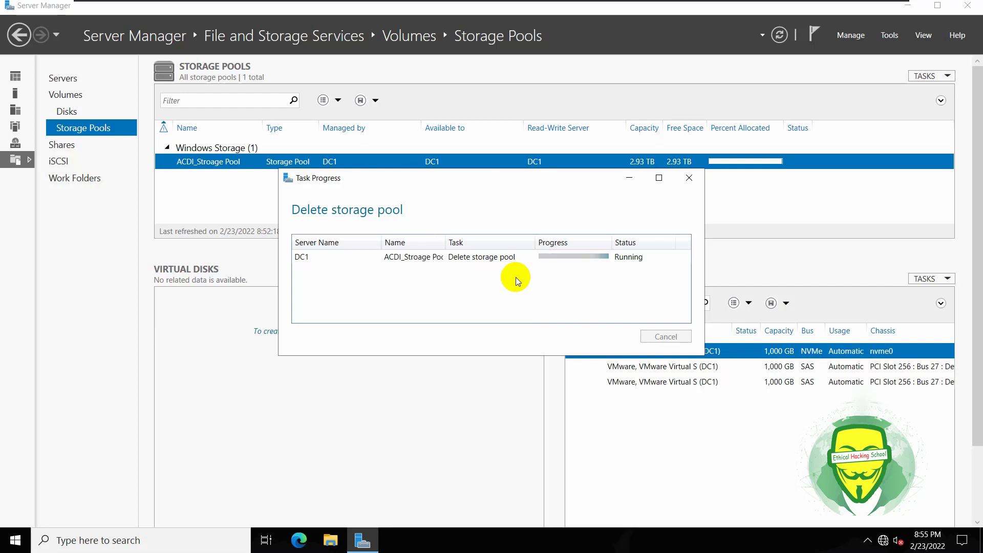
mouse_move(643, 4)
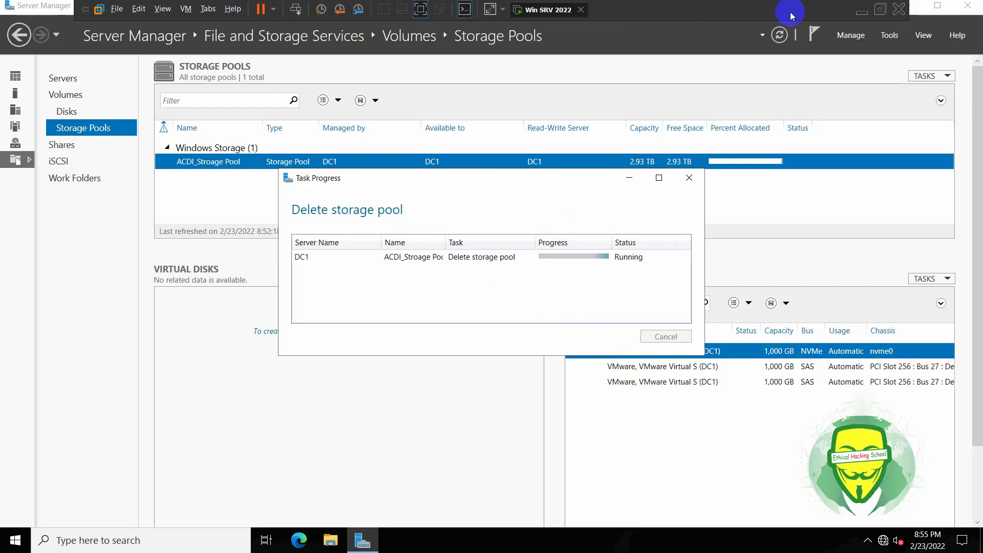